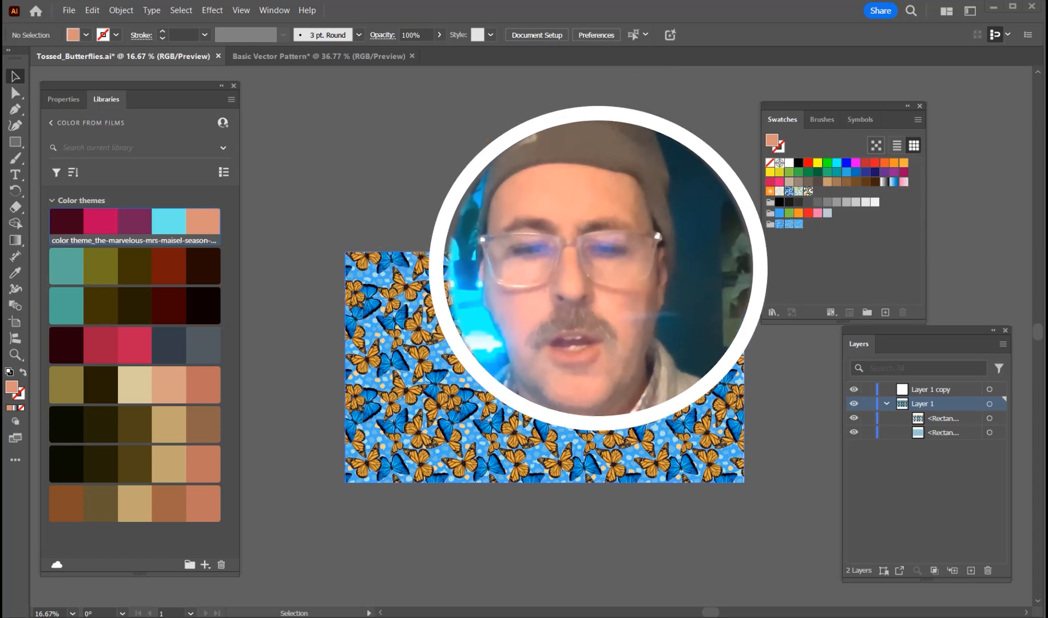
Hide the blue background rectangle in Layer 1 and inspect the butterfly pattern up close.
left_click(853, 433)
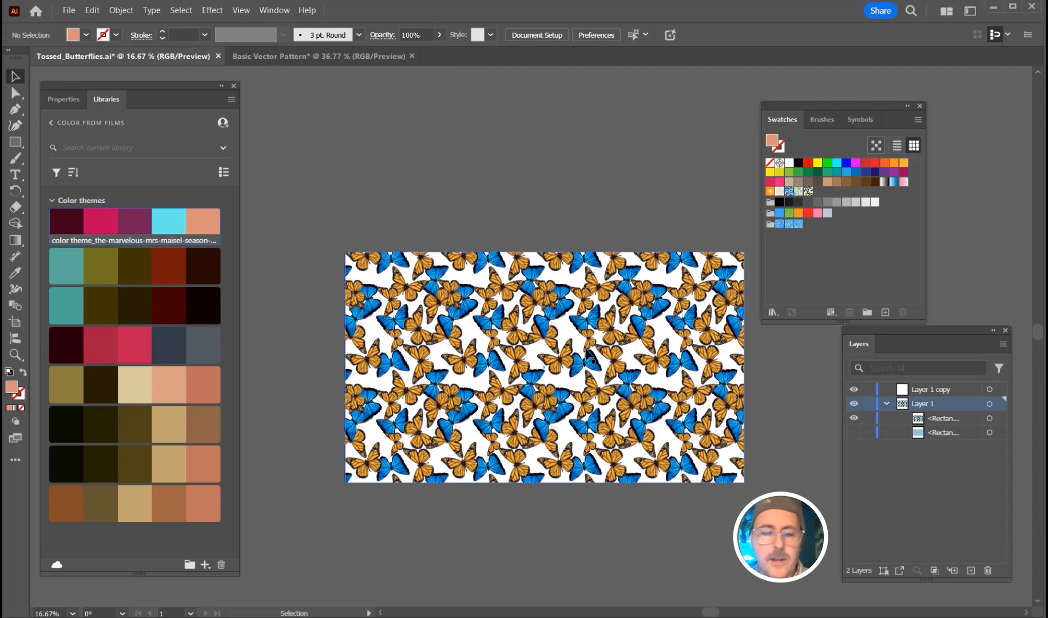
scroll(587, 349, "up", 4)
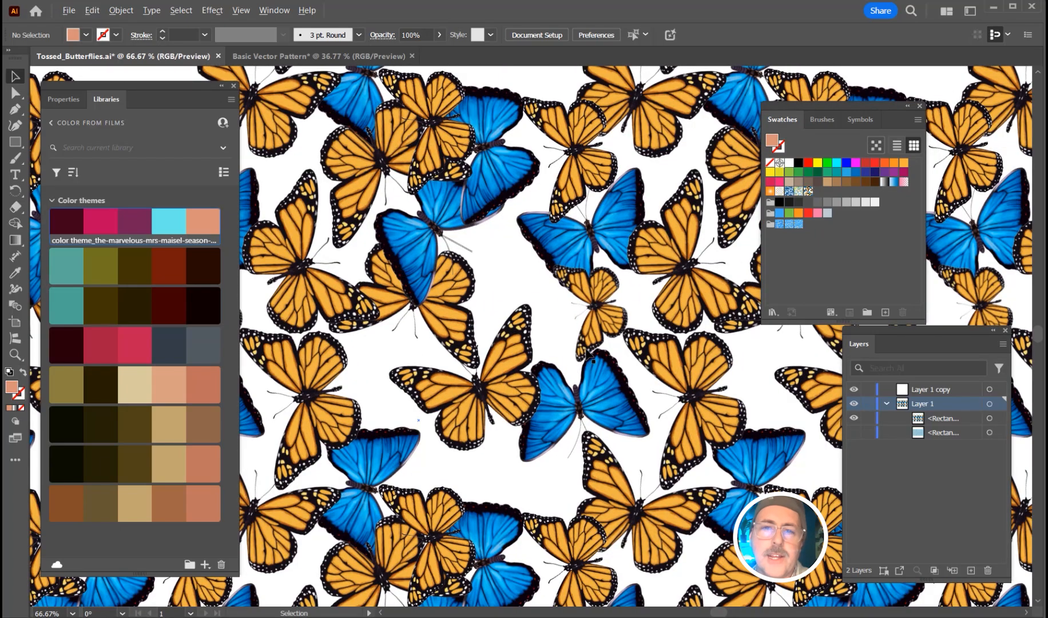
scroll(587, 354, "down", 4)
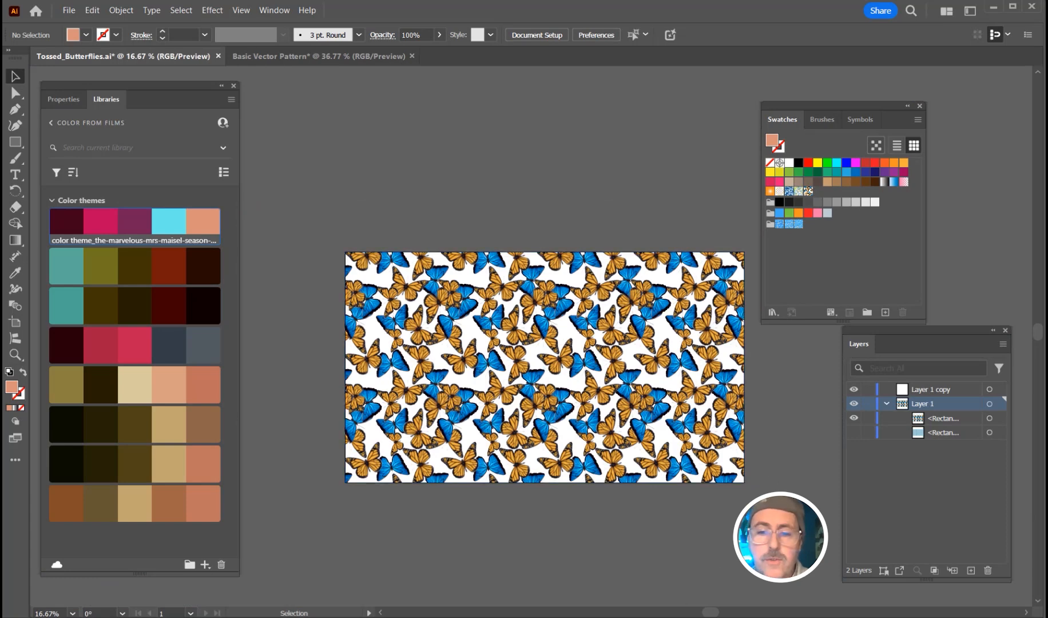
Switch to Photoshop, bring up the Tossed_Butterflies-01.png document and move the Layers panel away from the artwork.
mouse_move(626, 615)
left_click(572, 575)
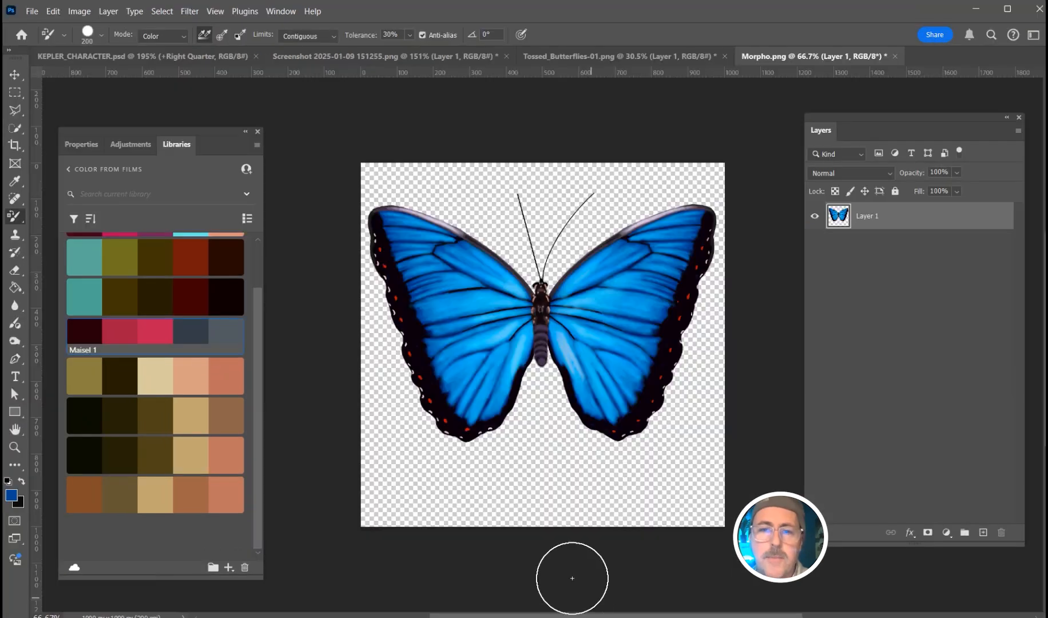
left_click(618, 56)
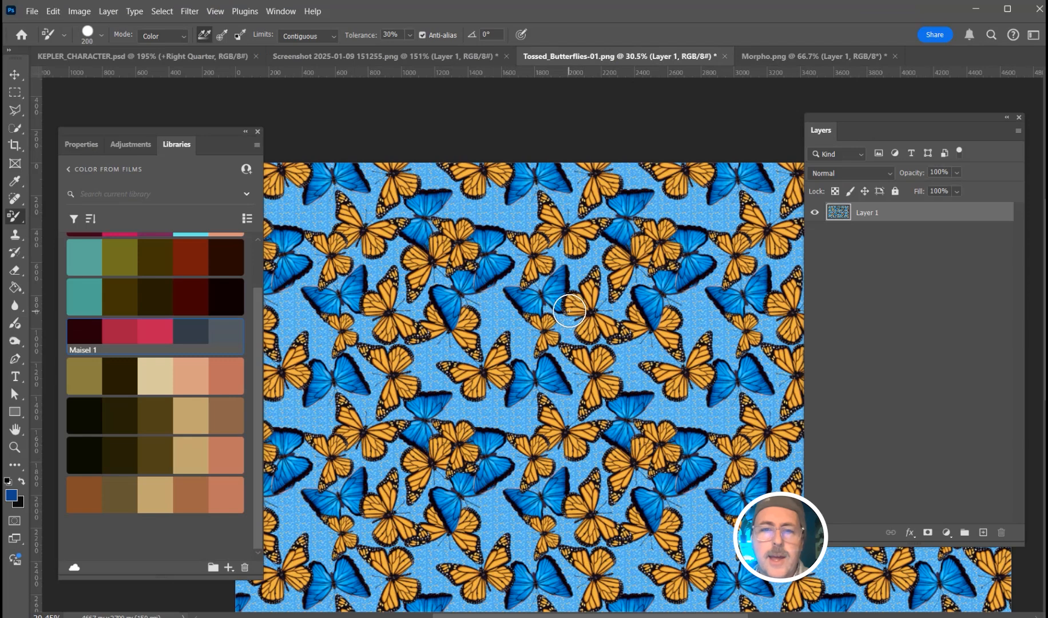
left_click_drag(877, 121, 953, 125)
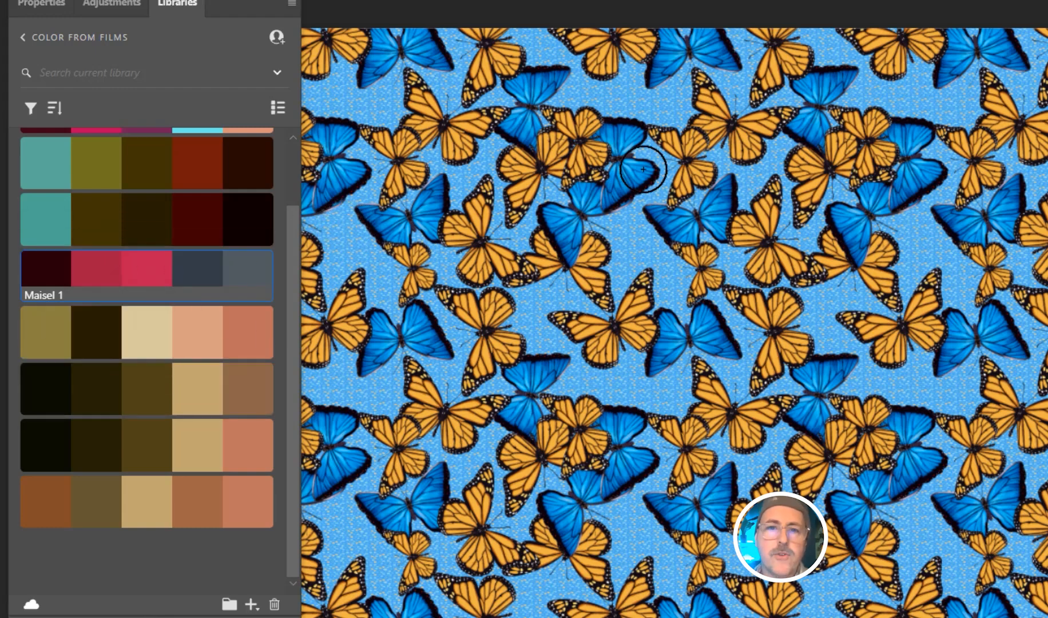
Try recoloring a blue butterfly and its surroundings red with the Color Replacement tool.
mouse_move(676, 148)
left_mouse_down()
mouse_move(697, 183)
mouse_move(677, 137)
mouse_move(613, 172)
mouse_move(629, 136)
mouse_move(634, 183)
mouse_move(625, 174)
mouse_move(616, 194)
mouse_move(638, 167)
mouse_move(606, 151)
mouse_move(633, 120)
mouse_move(590, 96)
mouse_move(593, 86)
mouse_move(608, 110)
mouse_move(684, 99)
mouse_move(532, 67)
mouse_move(578, 77)
mouse_move(550, 34)
mouse_move(601, 95)
mouse_move(660, 109)
mouse_move(708, 85)
mouse_move(740, 96)
mouse_move(701, 67)
mouse_move(700, 101)
mouse_move(736, 104)
mouse_move(753, 48)
mouse_move(752, 67)
mouse_move(700, 114)
left_mouse_up()
scroll(684, 113, "up", 5)
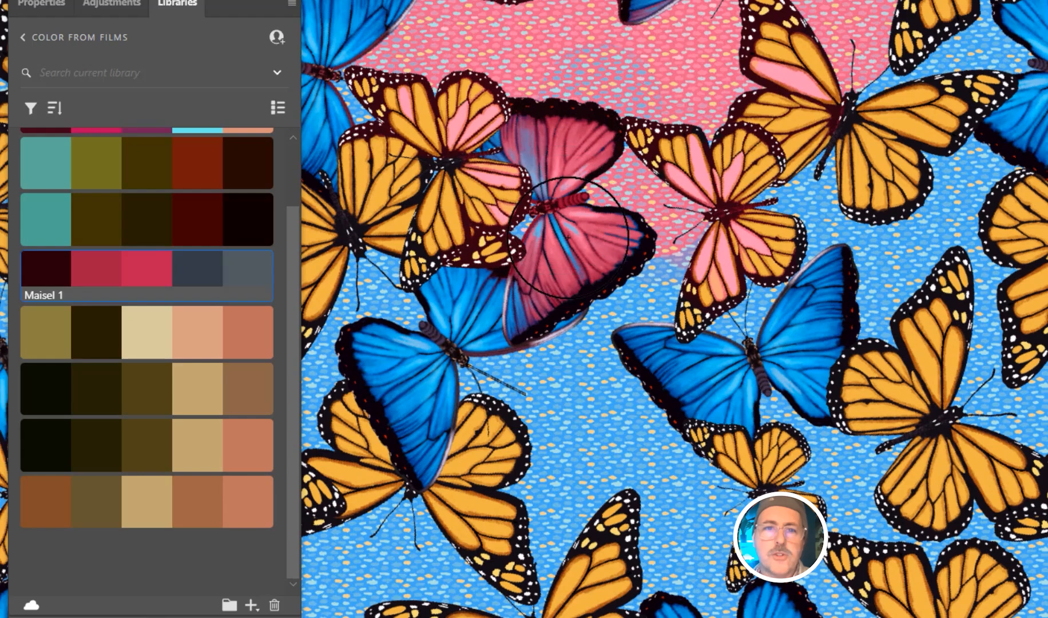
mouse_move(546, 182)
left_mouse_down()
mouse_move(530, 235)
mouse_move(544, 222)
mouse_move(613, 235)
left_mouse_up()
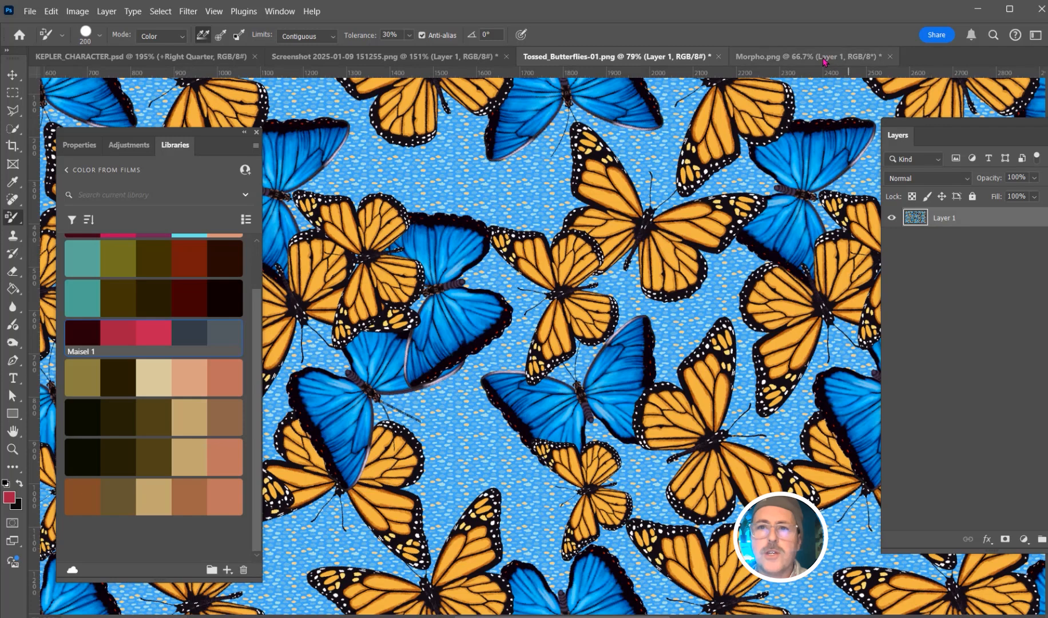
Switch to the Morpho.png document and copy the foreground color's hex code, bf045b.
left_click(824, 57)
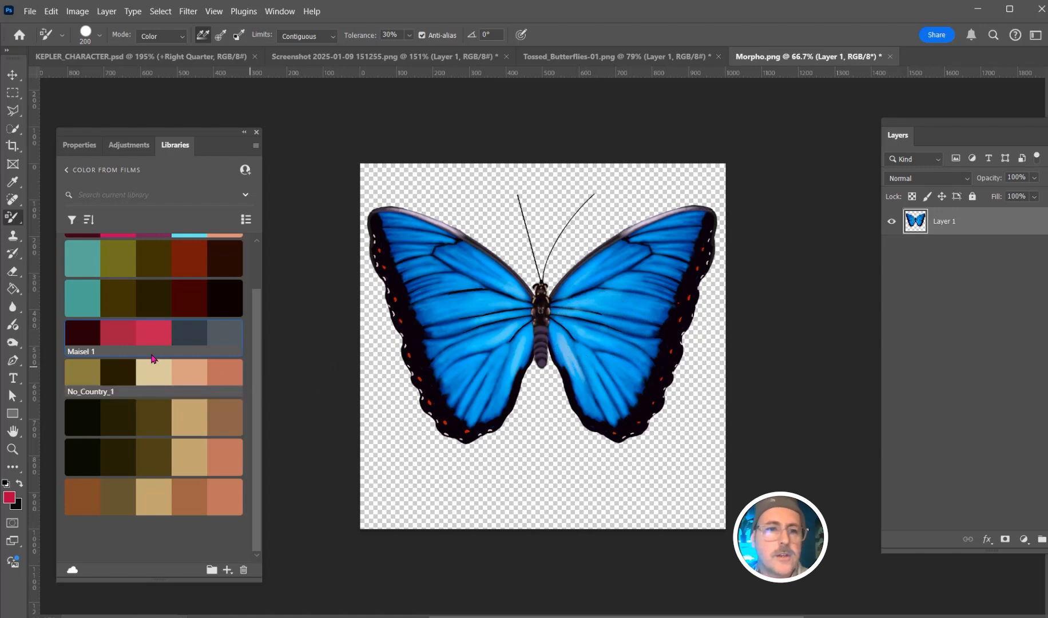
scroll(175, 370, "up", 2)
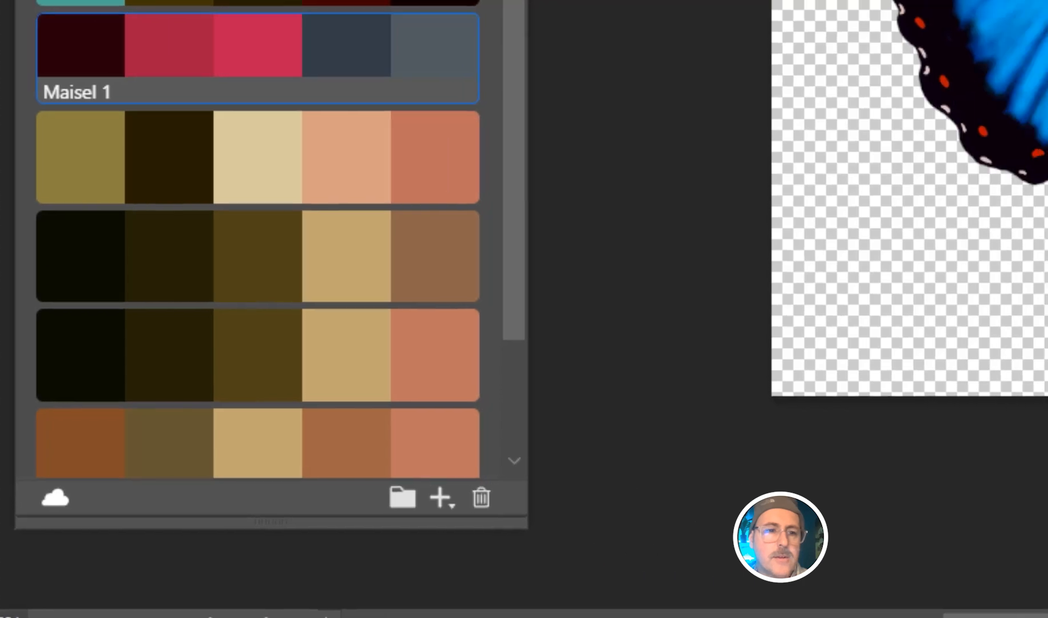
left_click(24, 321)
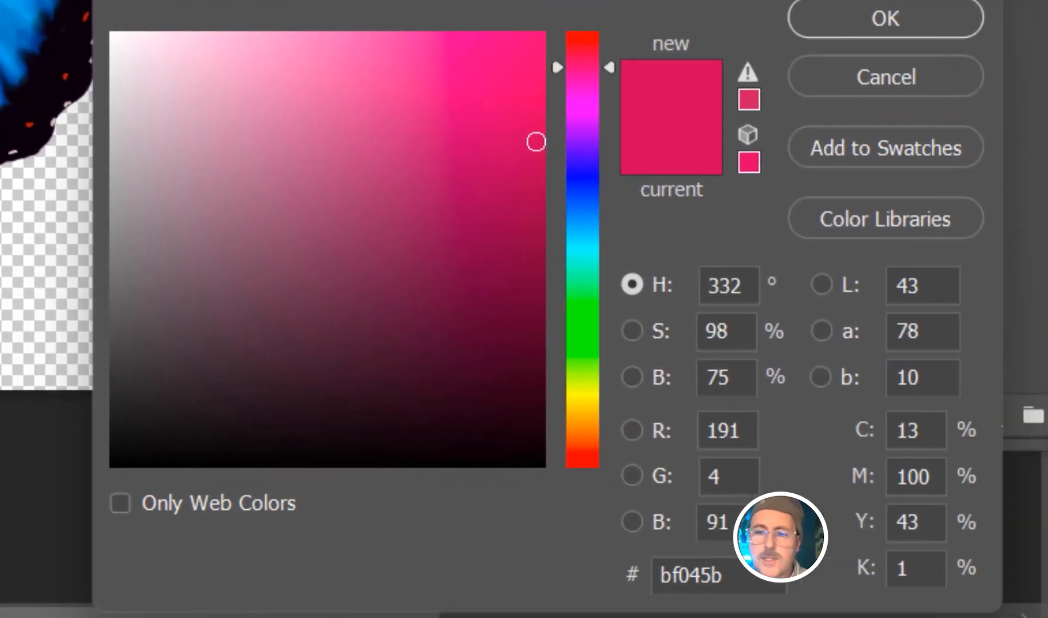
double_click(731, 578)
key("ctrl+c")
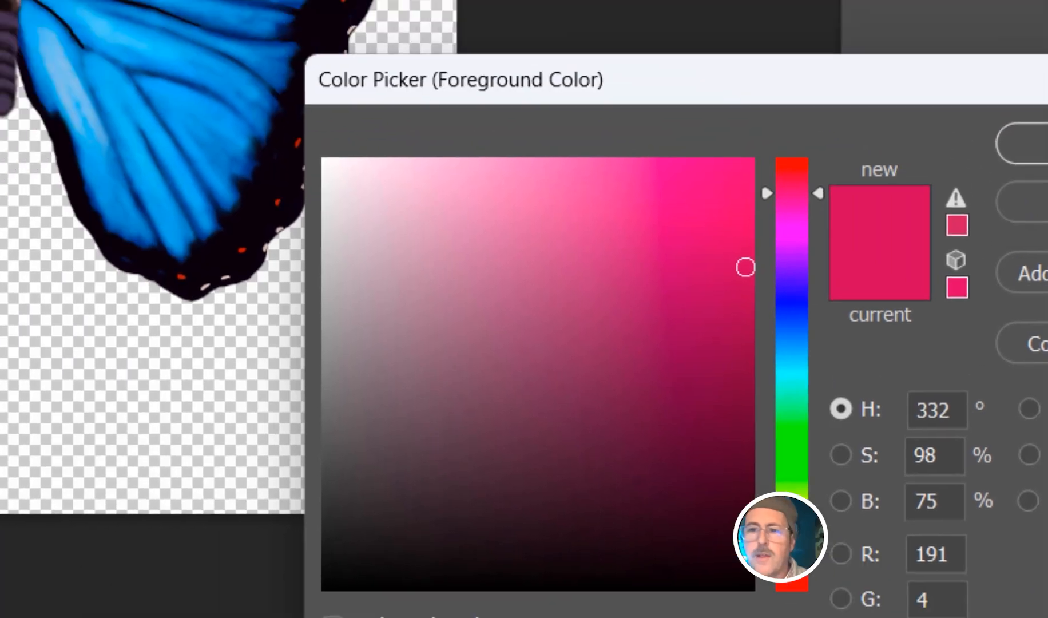
left_click(930, 77)
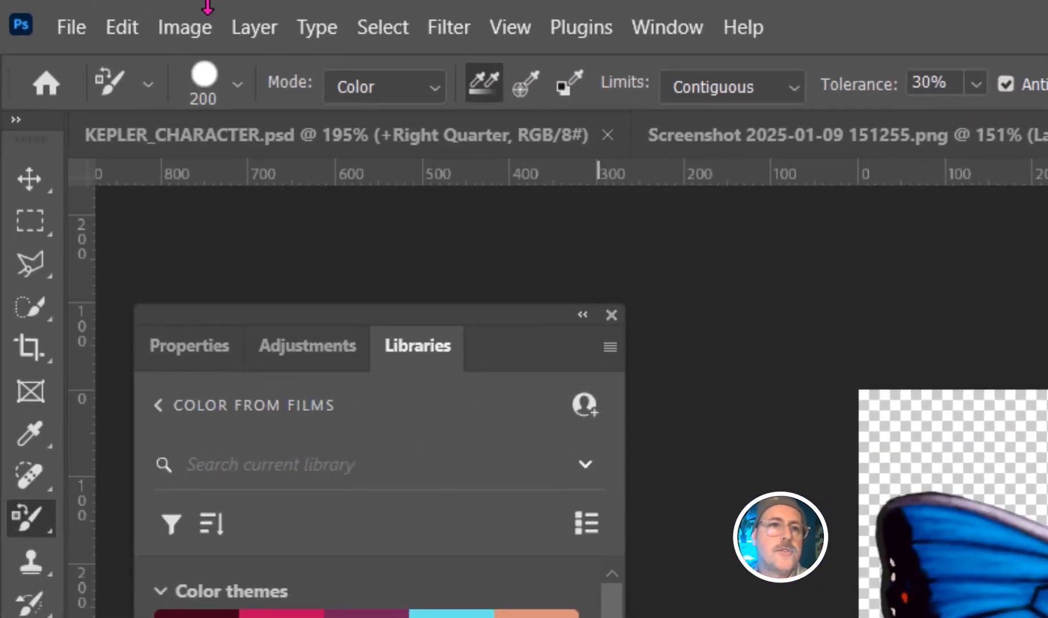
Start Replace Color on the Morpho butterfly and sample the light blue of its wing as the color to replace.
left_click(202, 22)
mouse_move(229, 124)
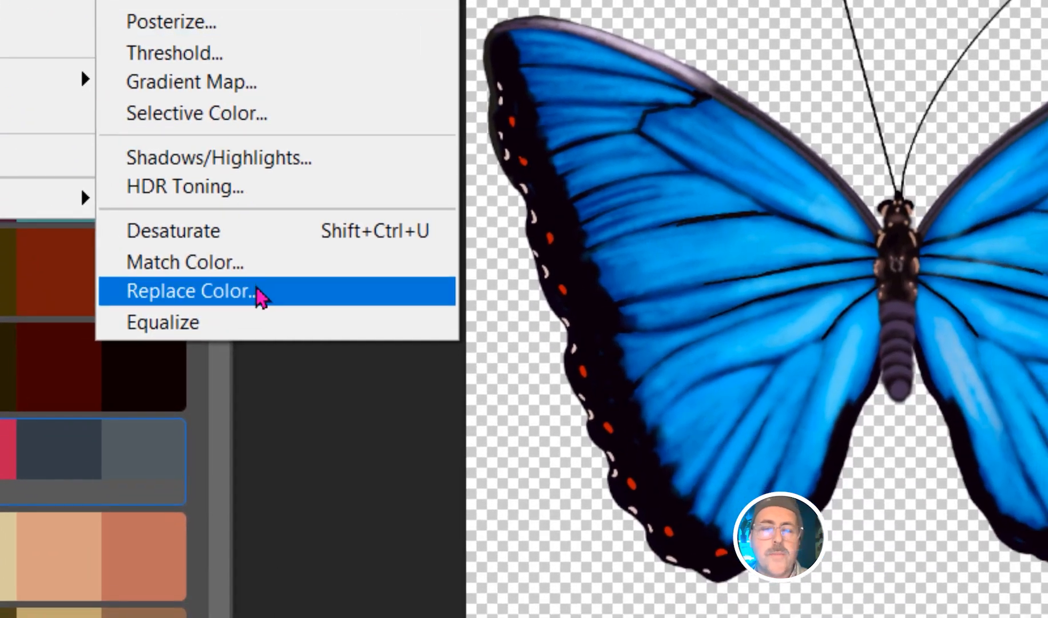
left_click(260, 293)
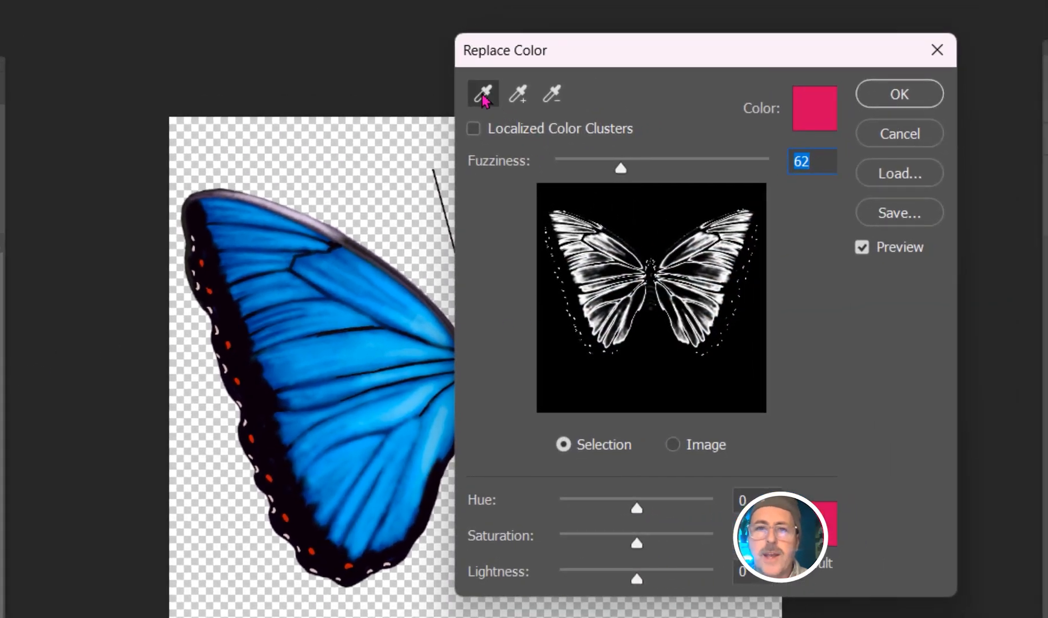
left_click(433, 318)
left_click_drag(593, 45, 825, 103)
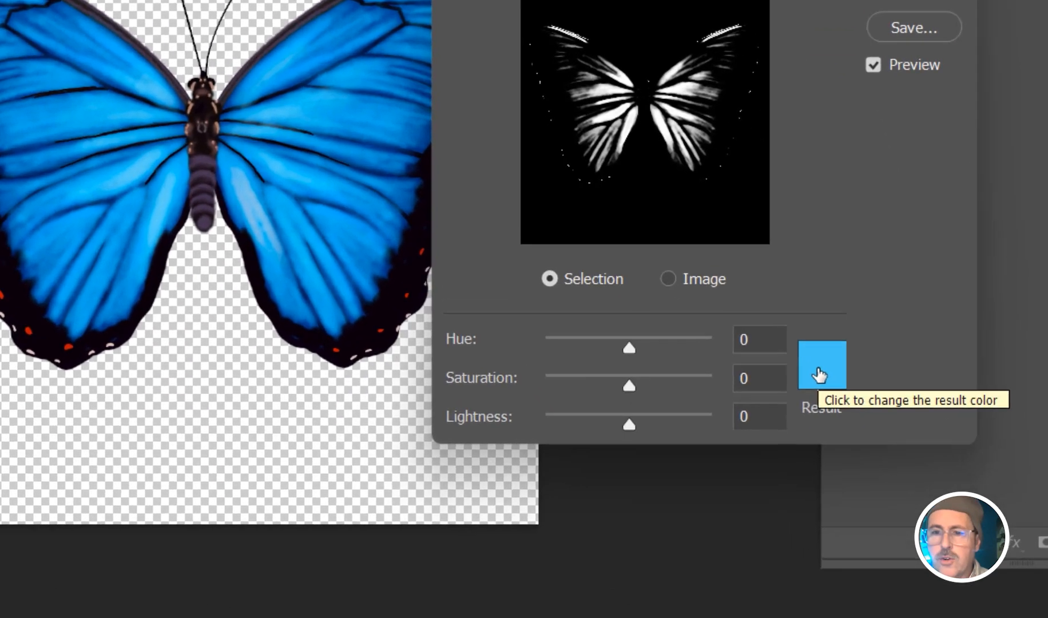
Set the color replacement's result color to the copied hex code bf045b.
left_click(861, 458)
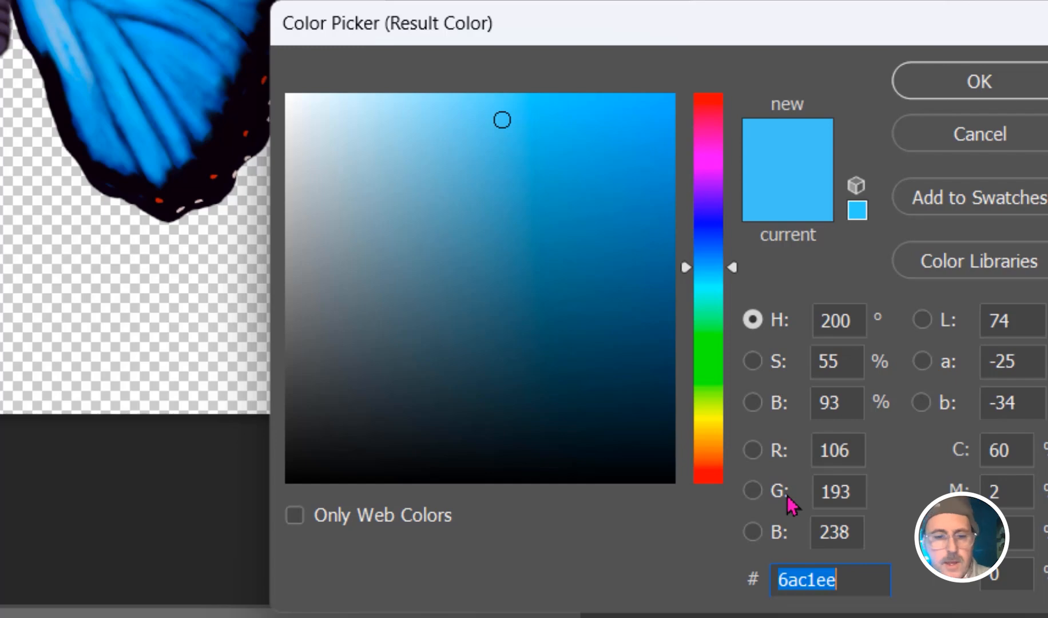
key("ctrl+v")
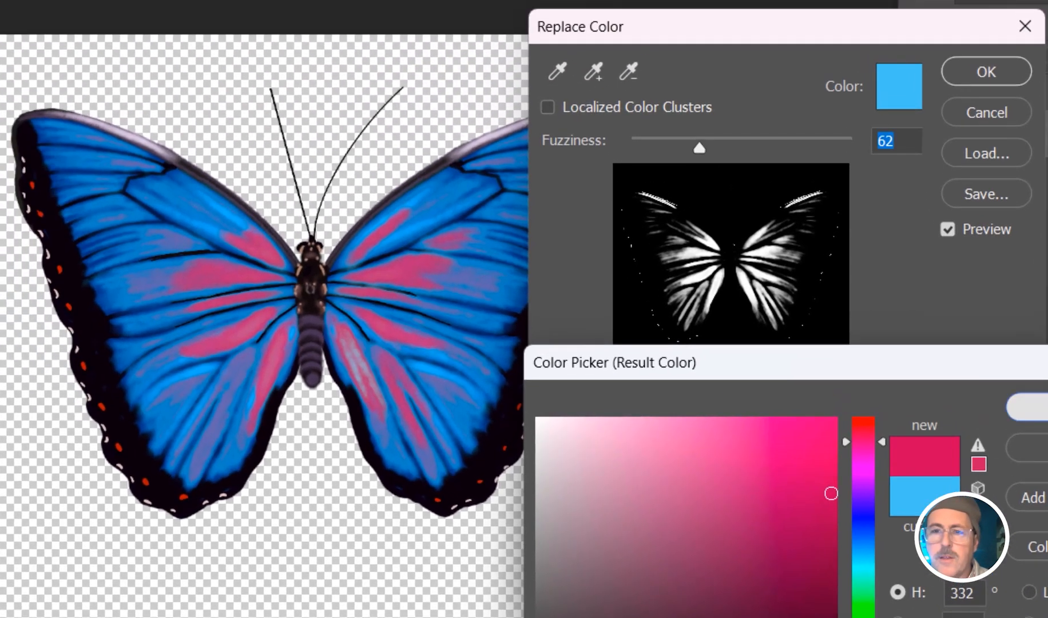
left_click(979, 82)
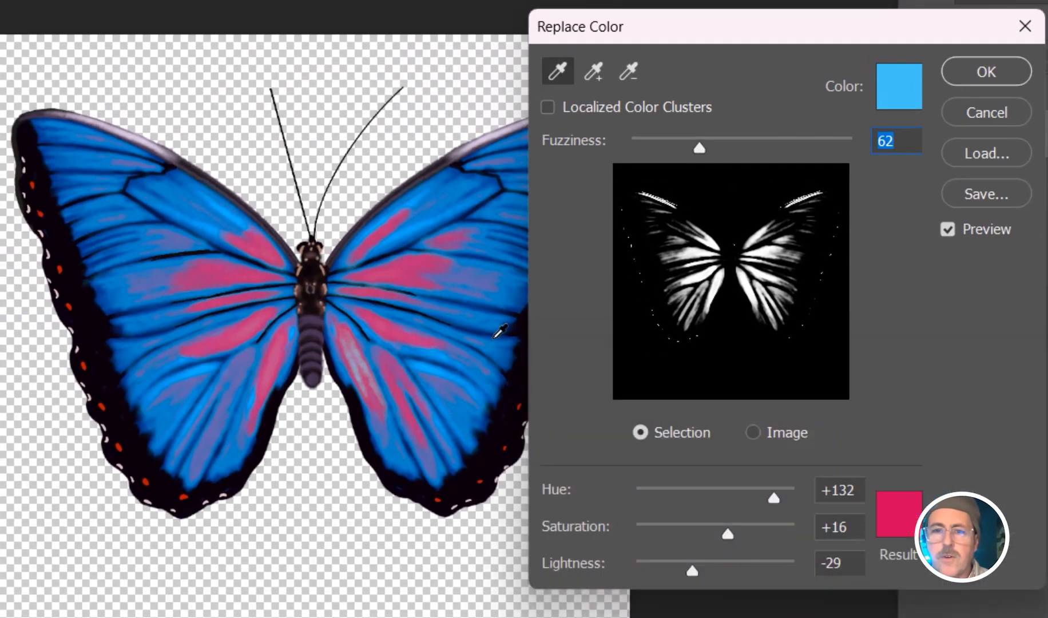
Add the remaining light and dark blue shades of the wings to the replaced colors and apply the replacement.
left_click(594, 73)
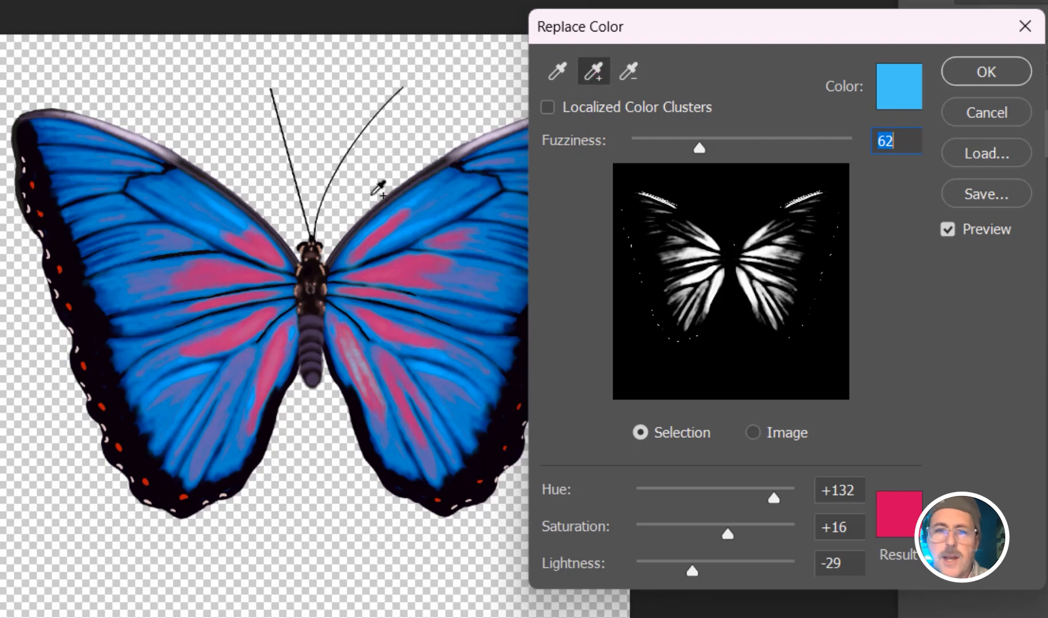
left_click(223, 218)
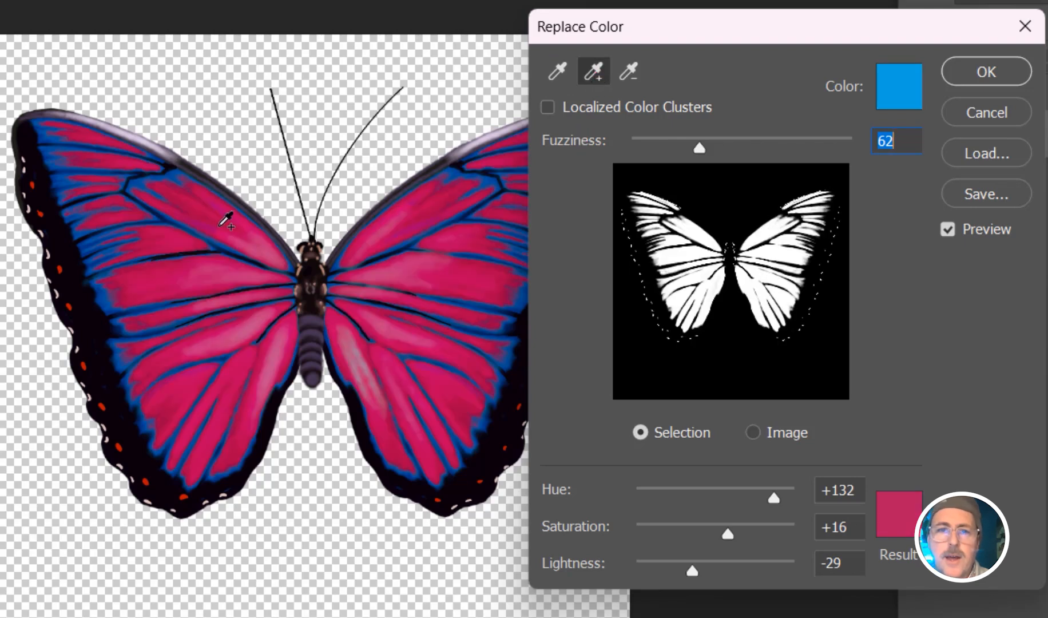
left_click(179, 198)
left_click(155, 186)
left_click(144, 182)
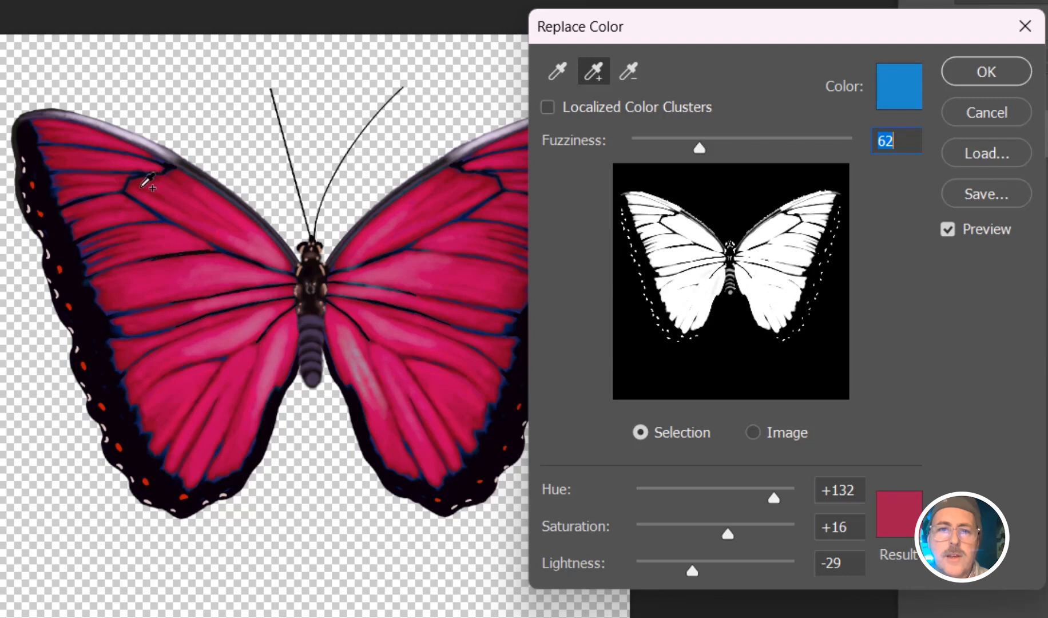
left_click(72, 220)
left_click(67, 188)
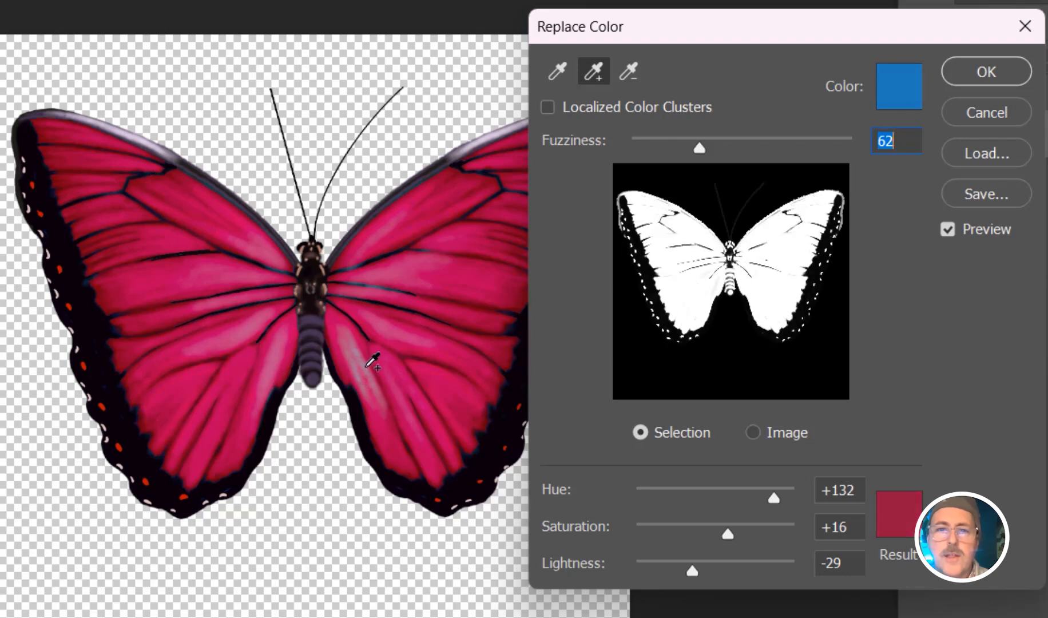
left_click(992, 68)
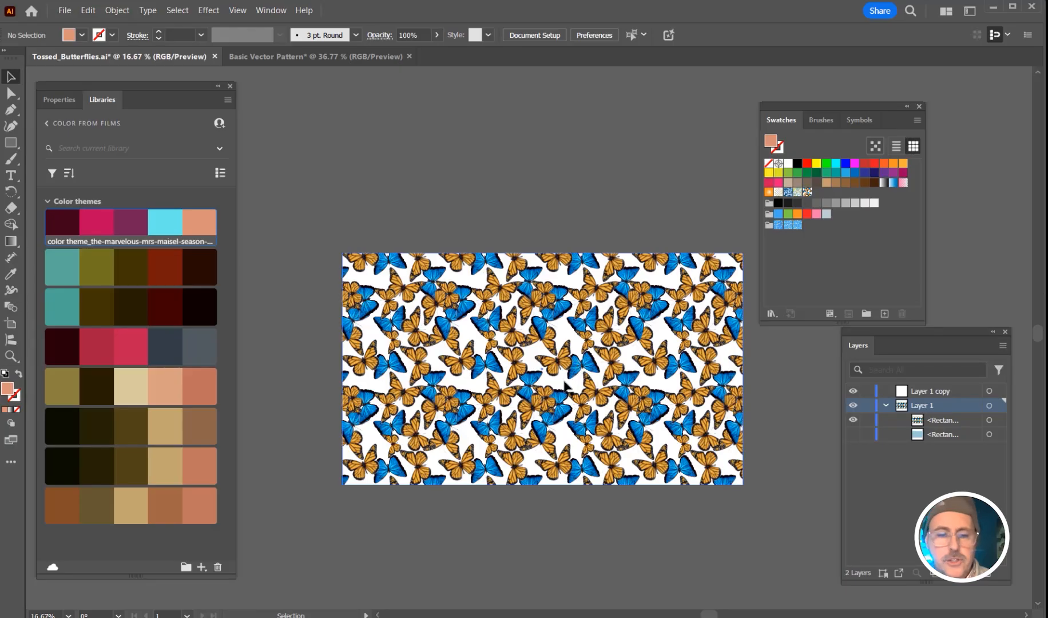
In Illustrator, duplicate the butterfly pattern swatch and fill the butterfly rectangle with the copy.
scroll(567, 392, "up", 2)
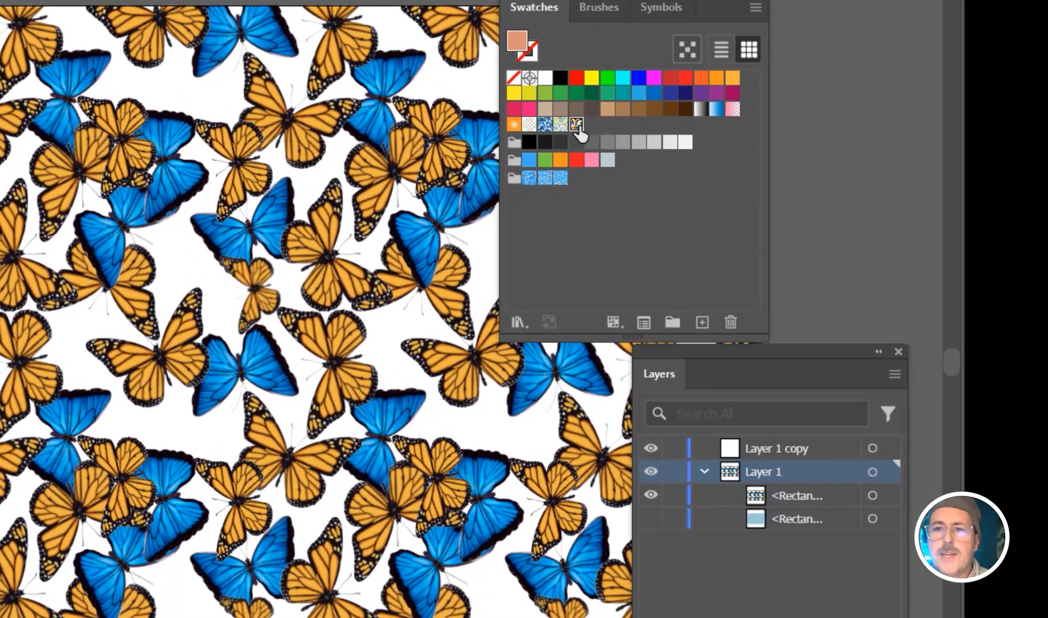
left_click_drag(577, 127, 703, 323)
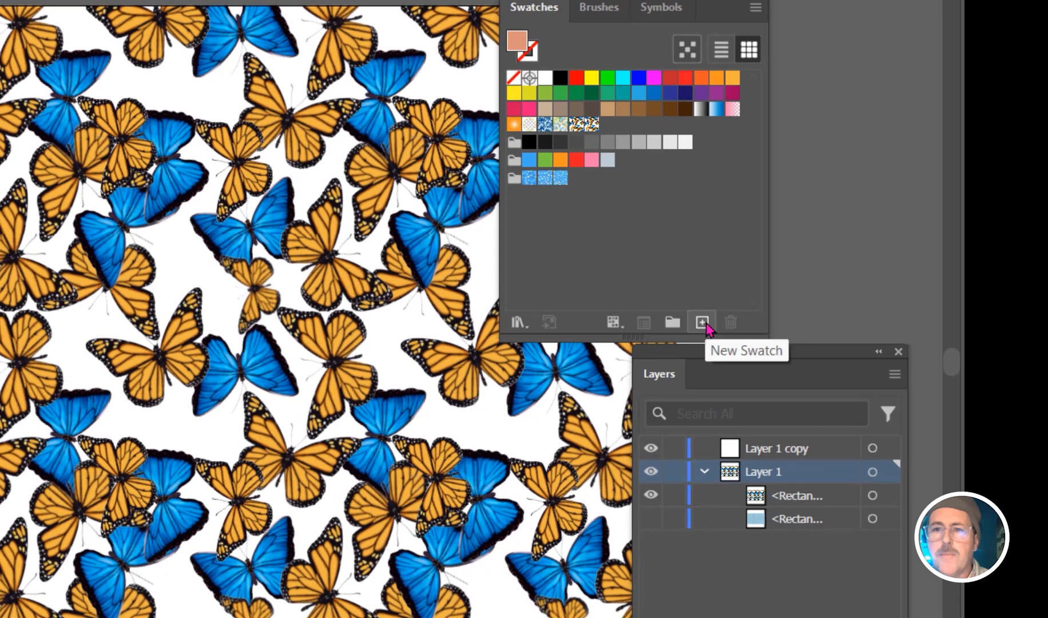
left_click(10, 166)
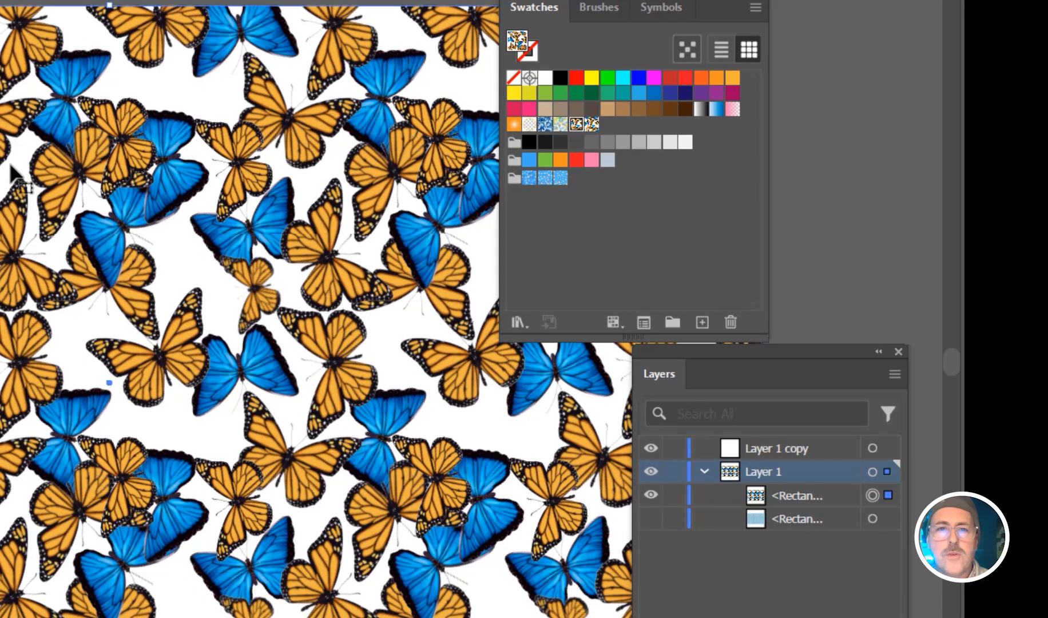
left_click(593, 127)
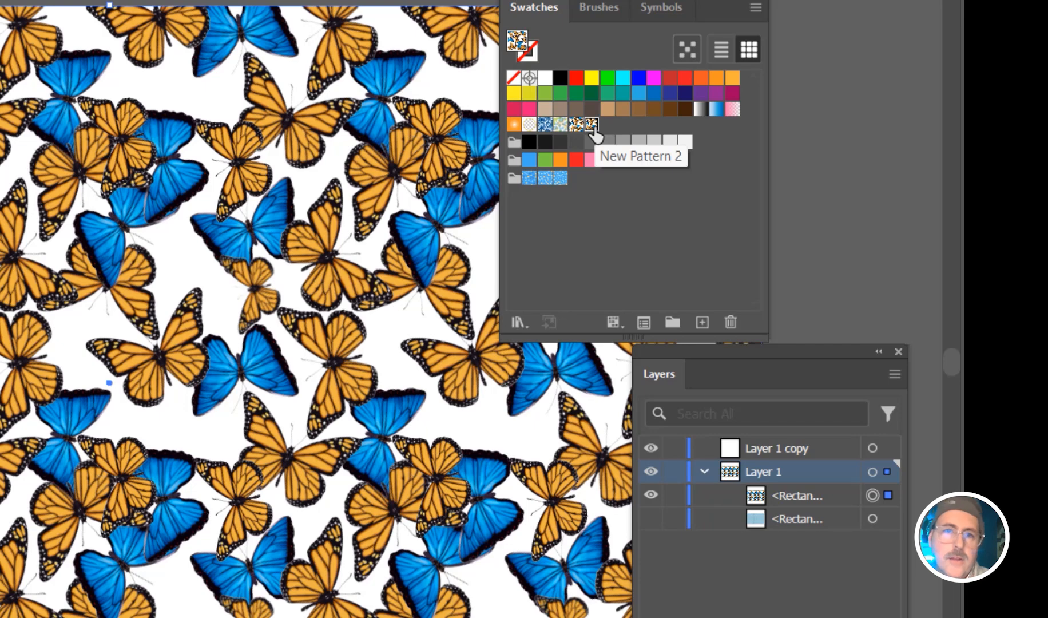
Edit the duplicated pattern swatch by placing the recolored red butterfly over a blue one and enlarging it to about 5.9 by 5.5 in.
double_click(593, 127)
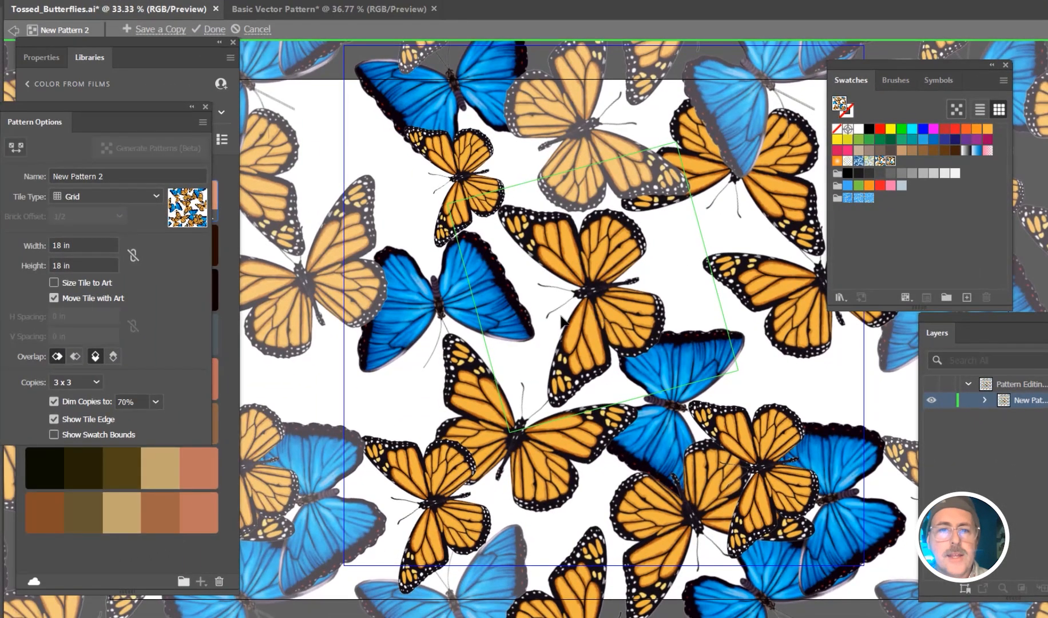
left_click(455, 328)
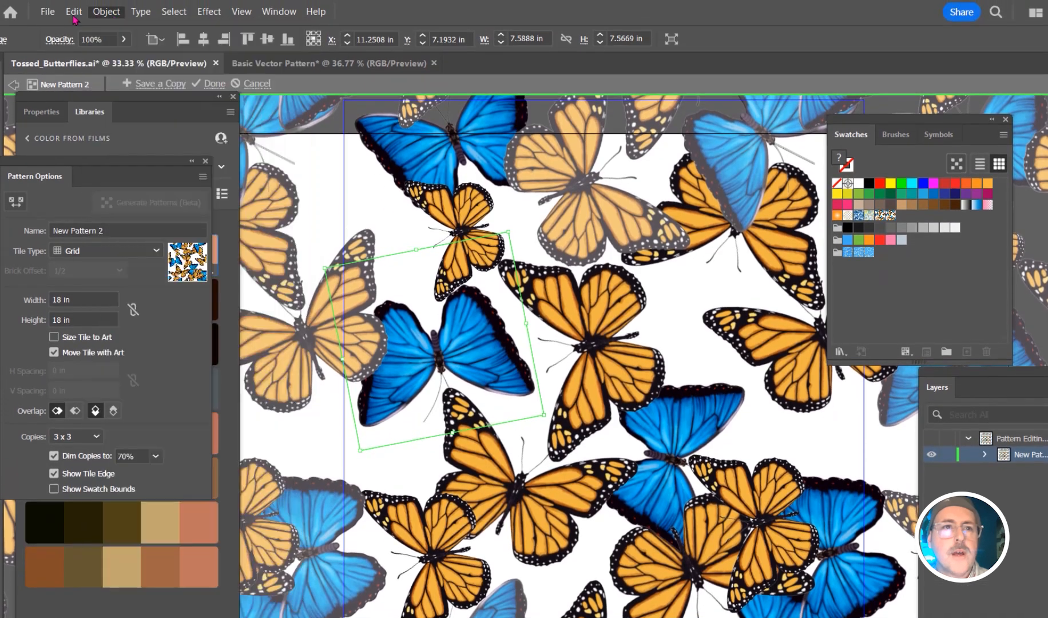
left_click(48, 12)
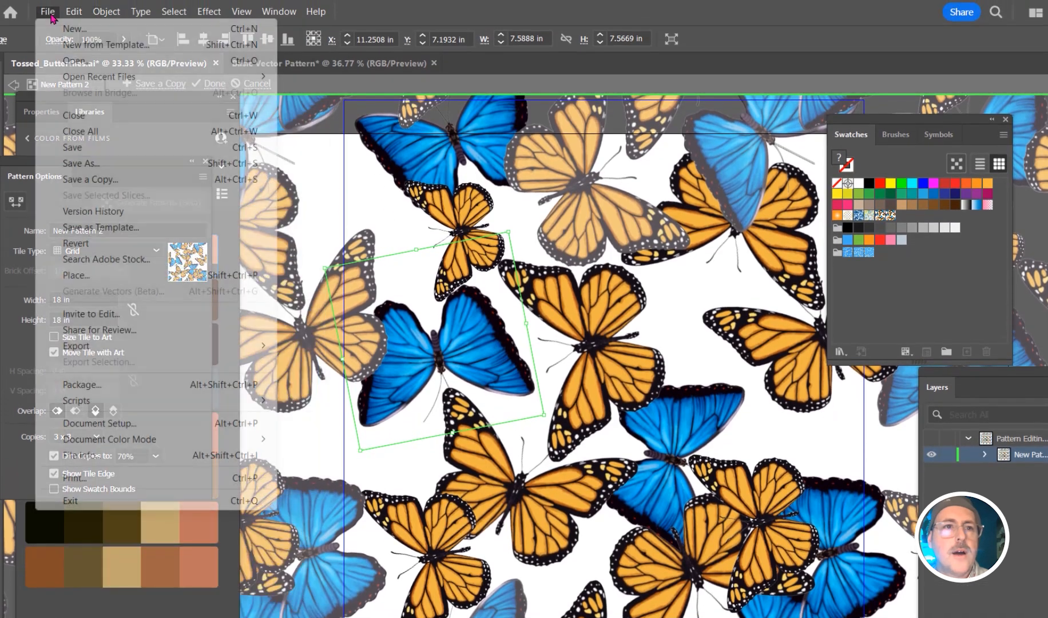
left_click(72, 276)
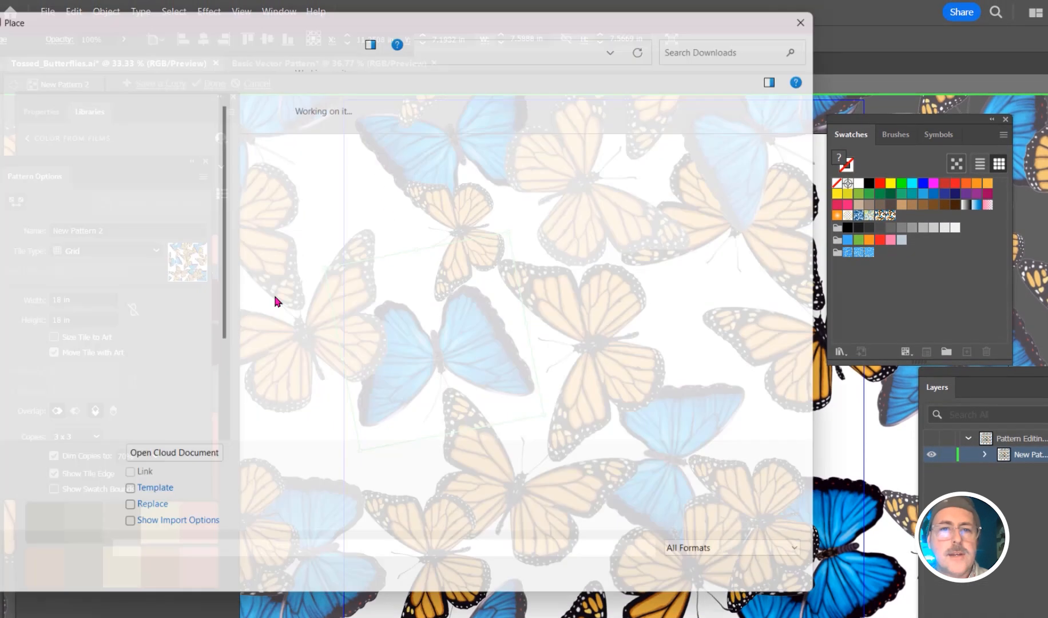
double_click(274, 154)
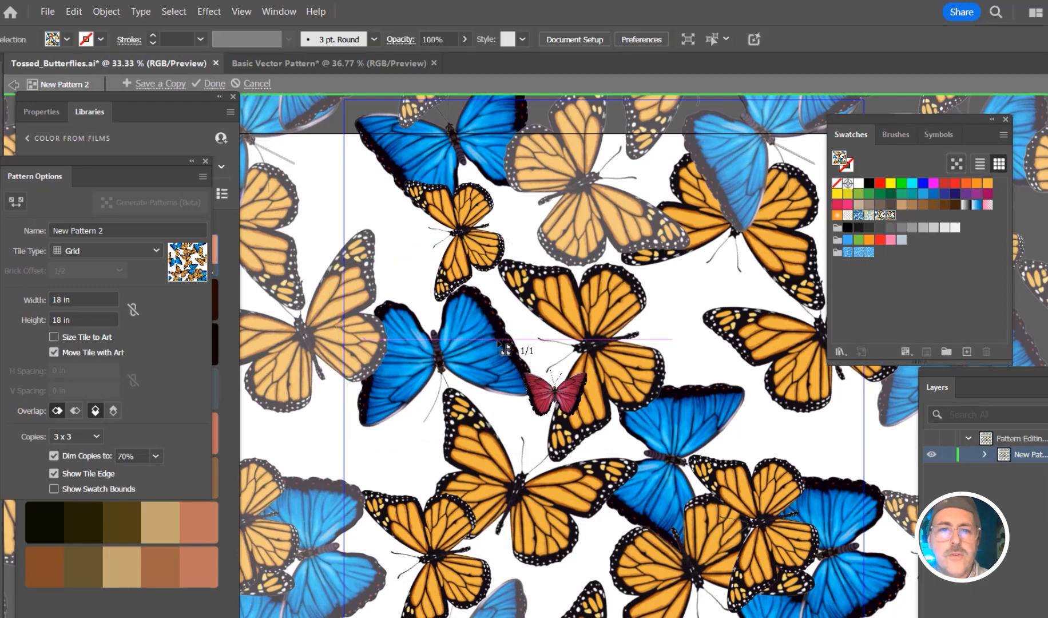
left_click(412, 275)
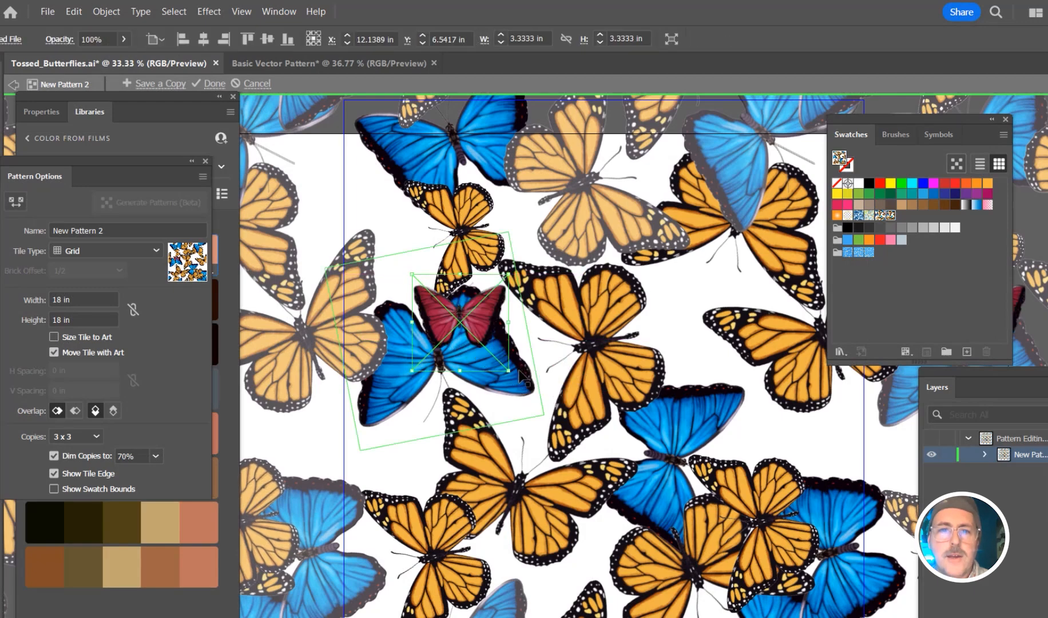
left_click_drag(509, 370, 583, 409)
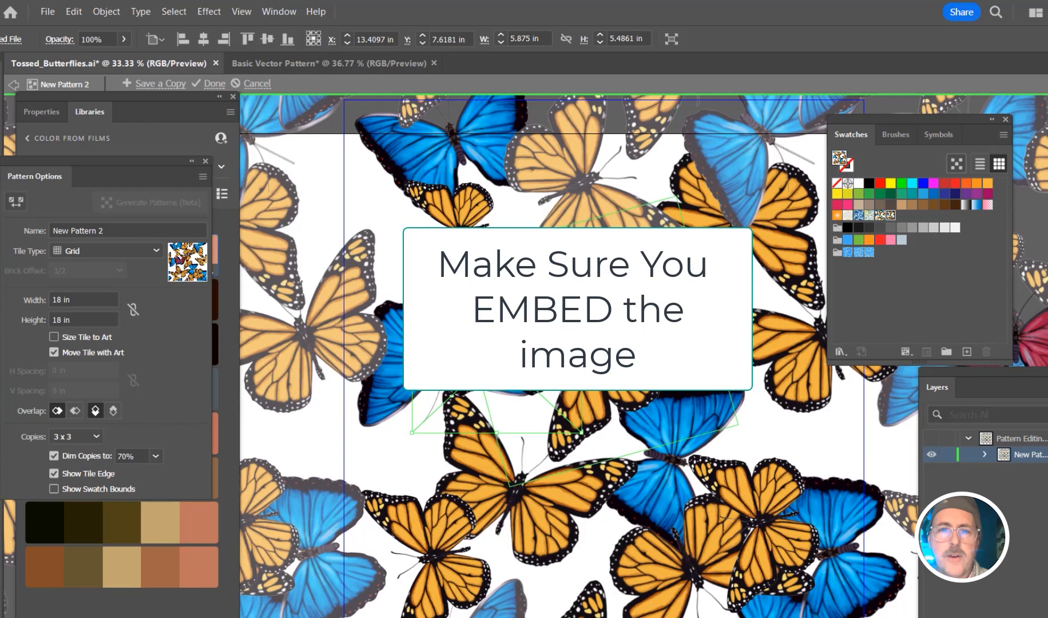
Adjust the size of the placed red butterfly over the blue butterfly in the pattern tile.
left_click_drag(412, 432, 435, 450)
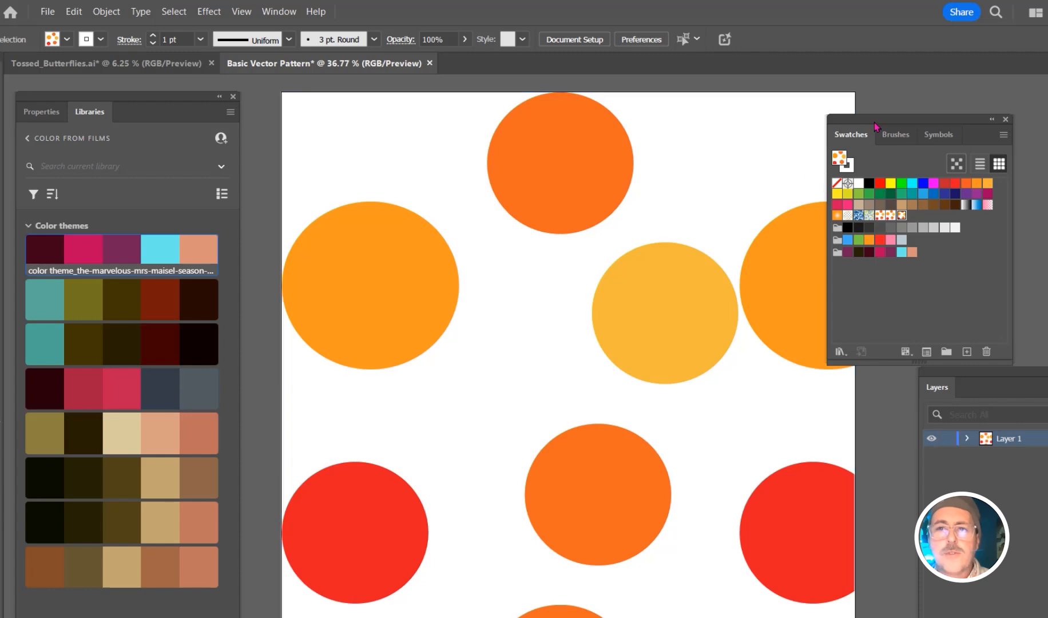
In the Basic Vector Pattern document, place the Swatches panel beside the library's color themes.
left_click_drag(882, 115, 927, 110)
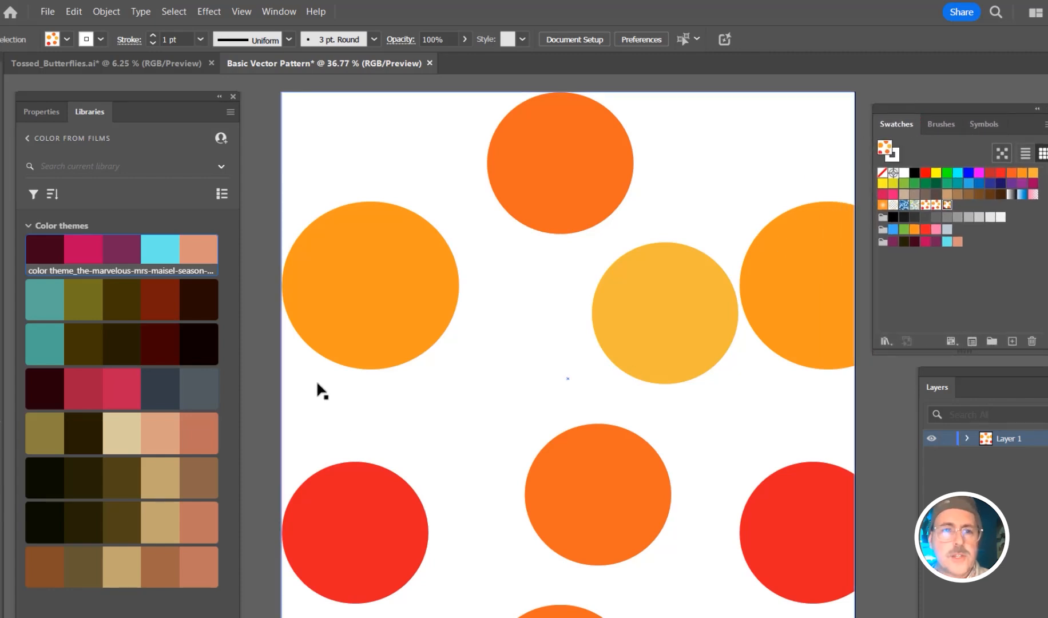
mouse_move(158, 301)
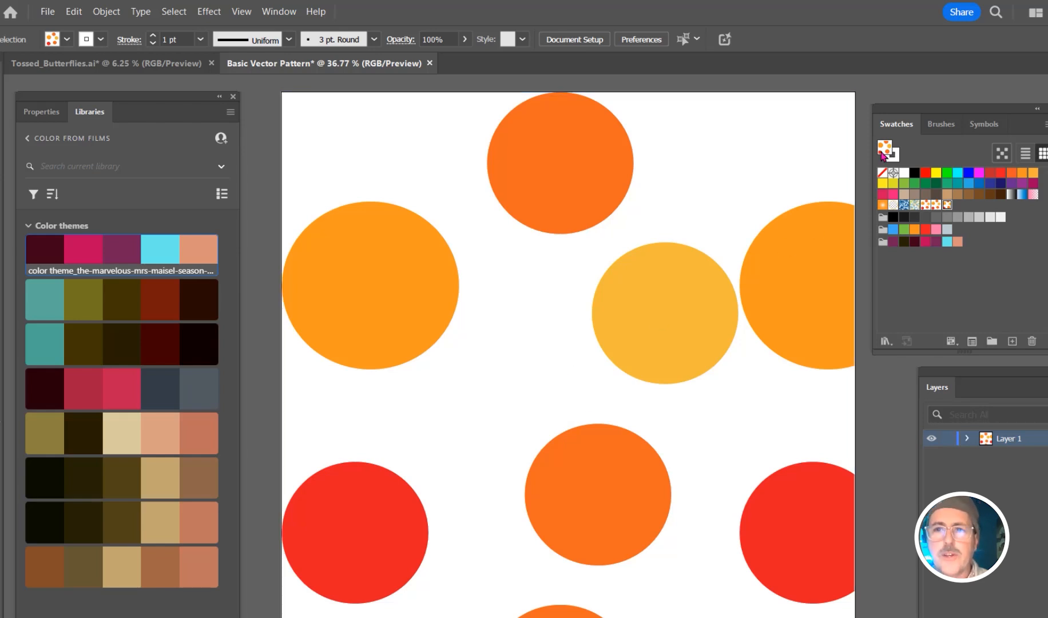
left_click_drag(959, 110, 339, 109)
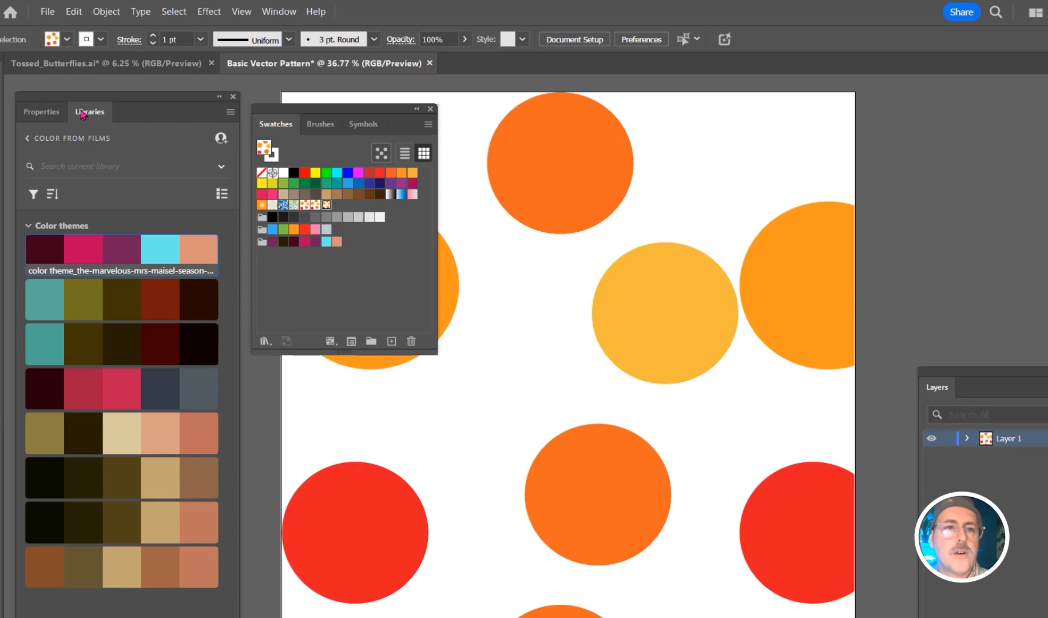
left_click(272, 12)
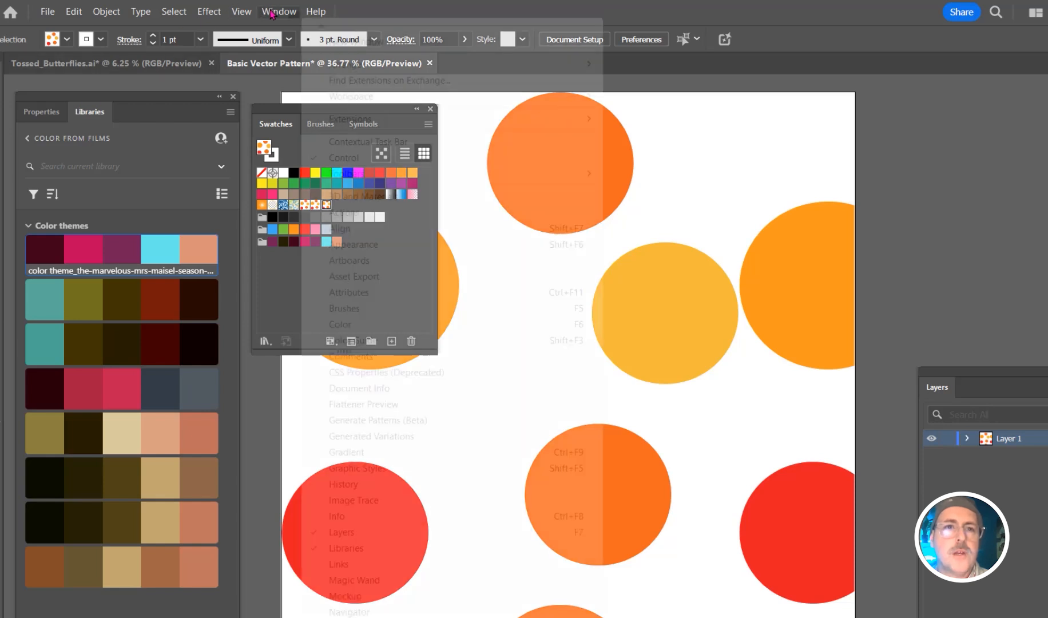
left_click(272, 15)
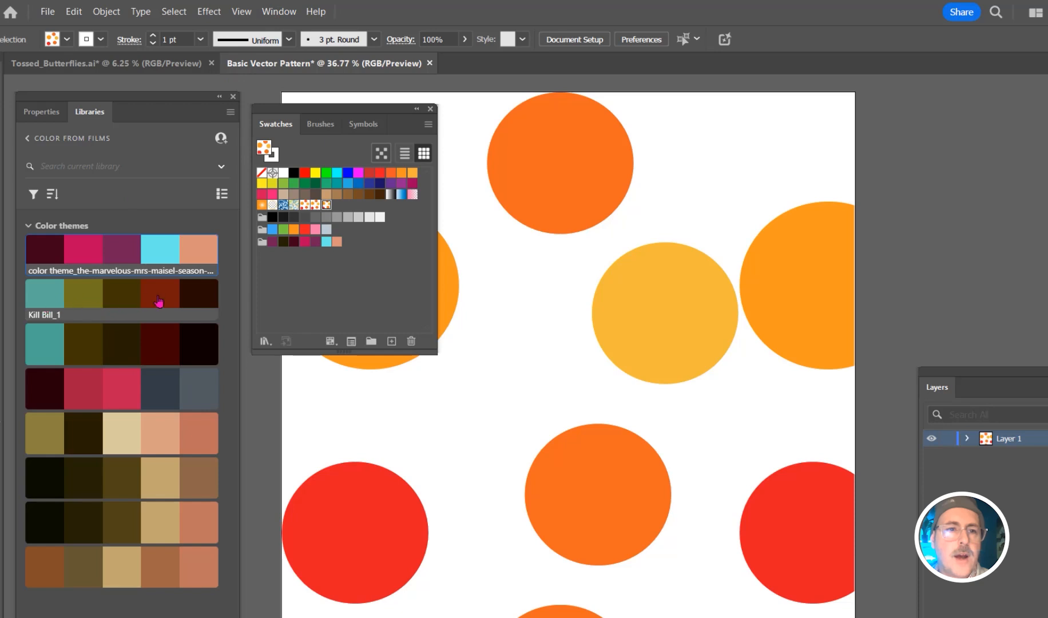
Add all five colors of the Kill Bill_1 theme to the document swatches one by one.
right_click(47, 298)
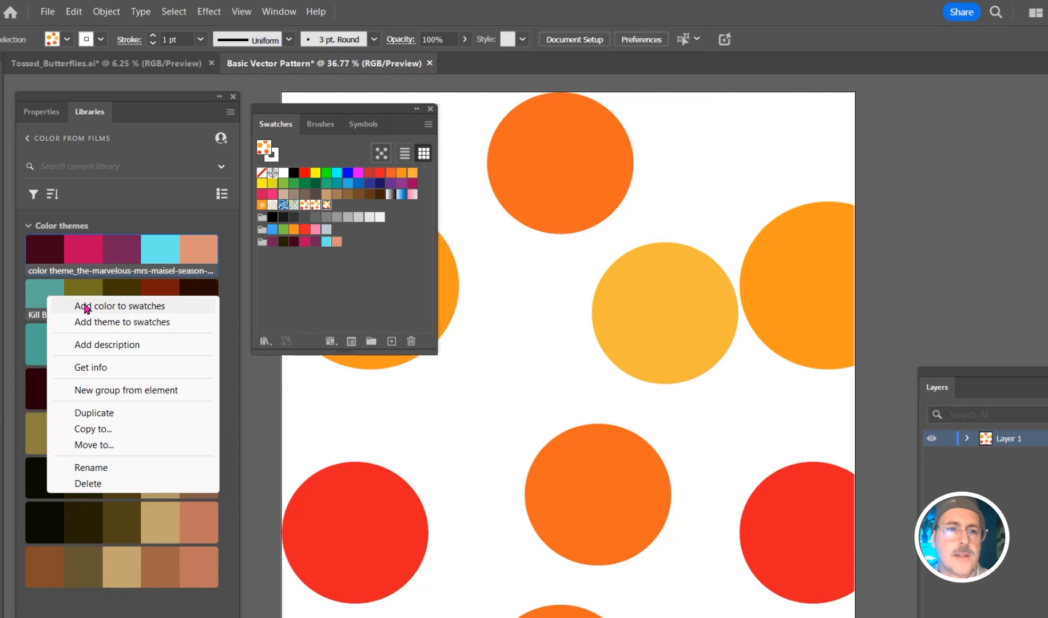
left_click(86, 307)
right_click(81, 293)
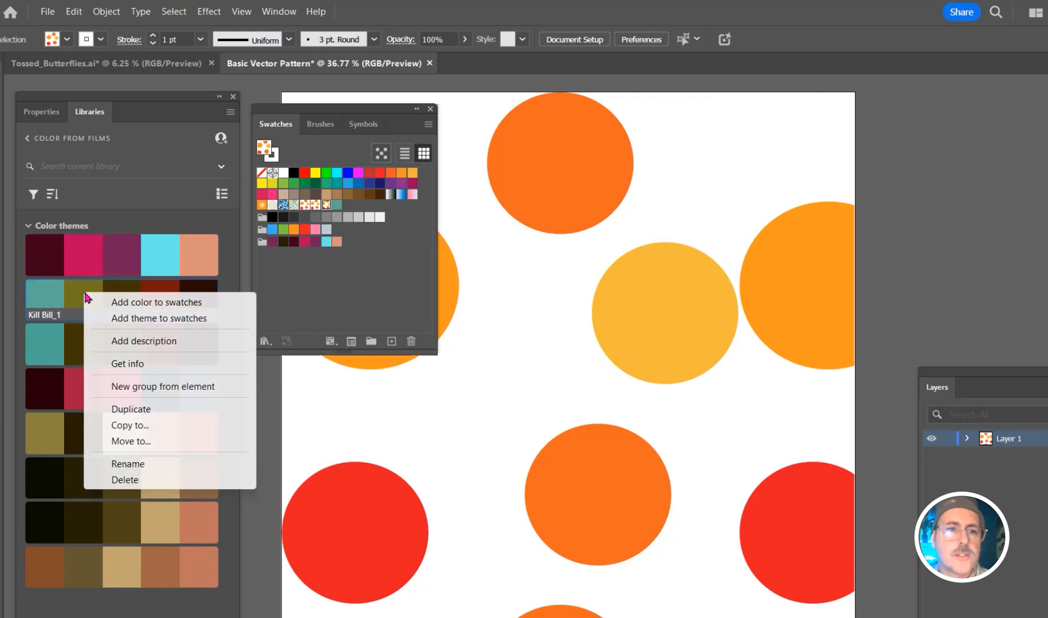
left_click(123, 302)
right_click(123, 301)
left_click(150, 301)
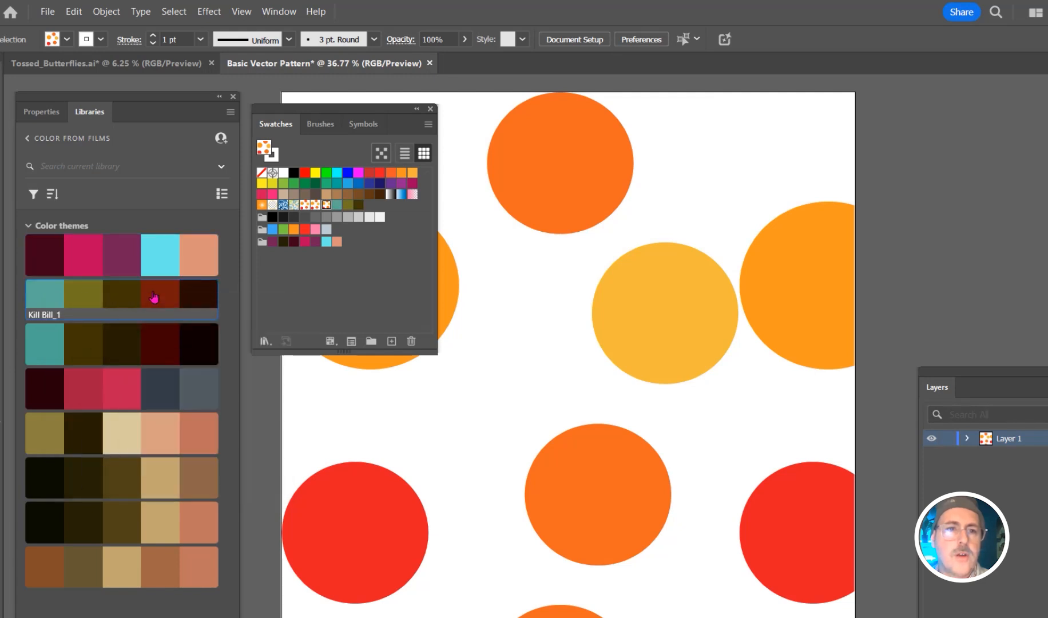
right_click(155, 299)
left_click(171, 301)
right_click(207, 303)
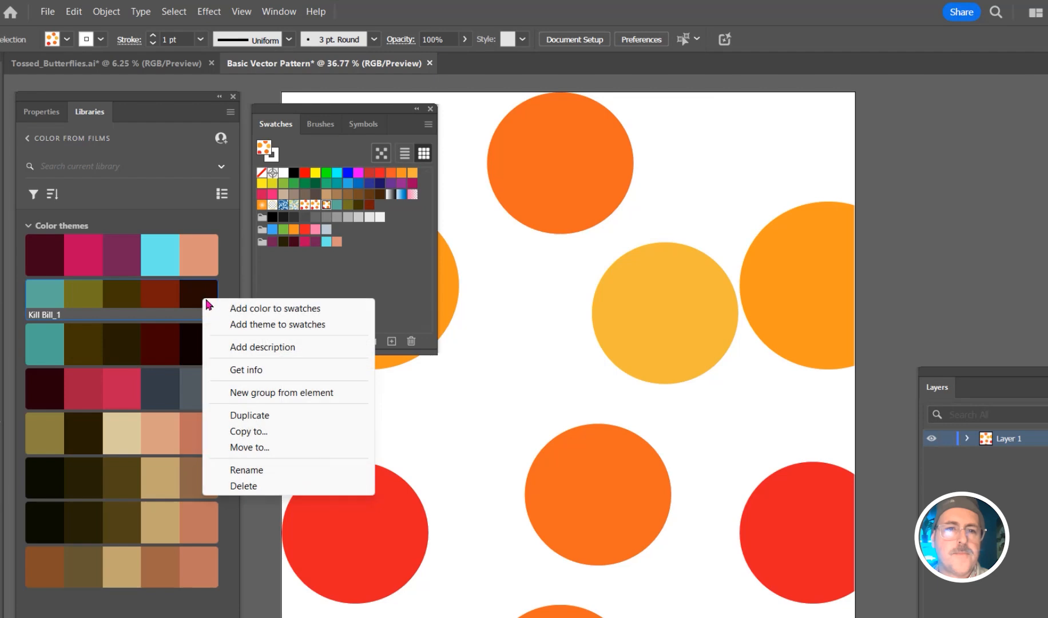
left_click(234, 308)
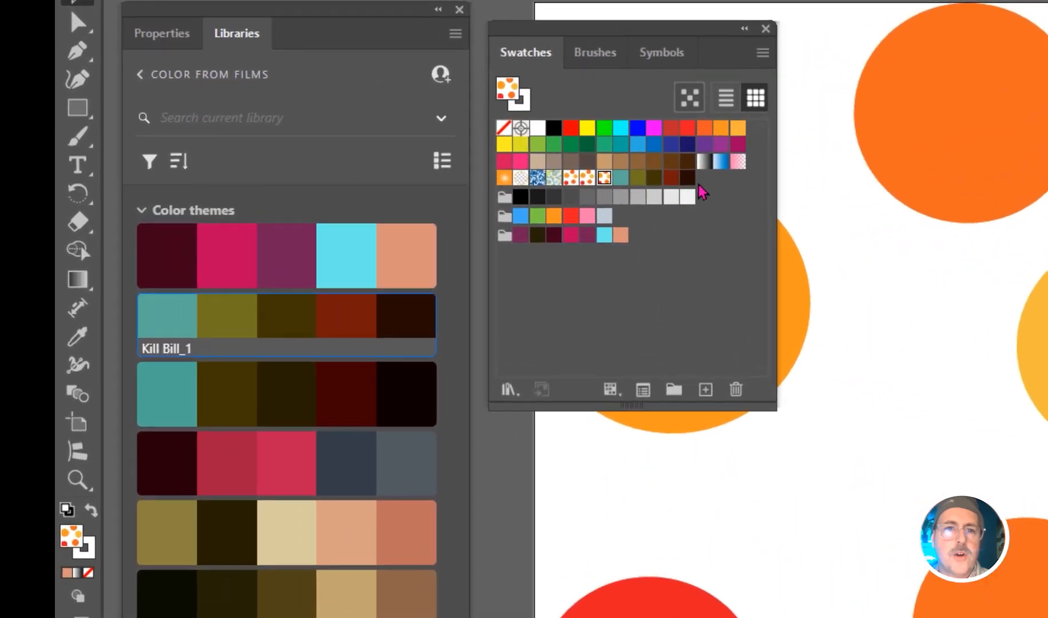
Group the five added Kill Bill_1 swatches, from teal to dark brown, into a new color group named neww.
left_click(687, 180)
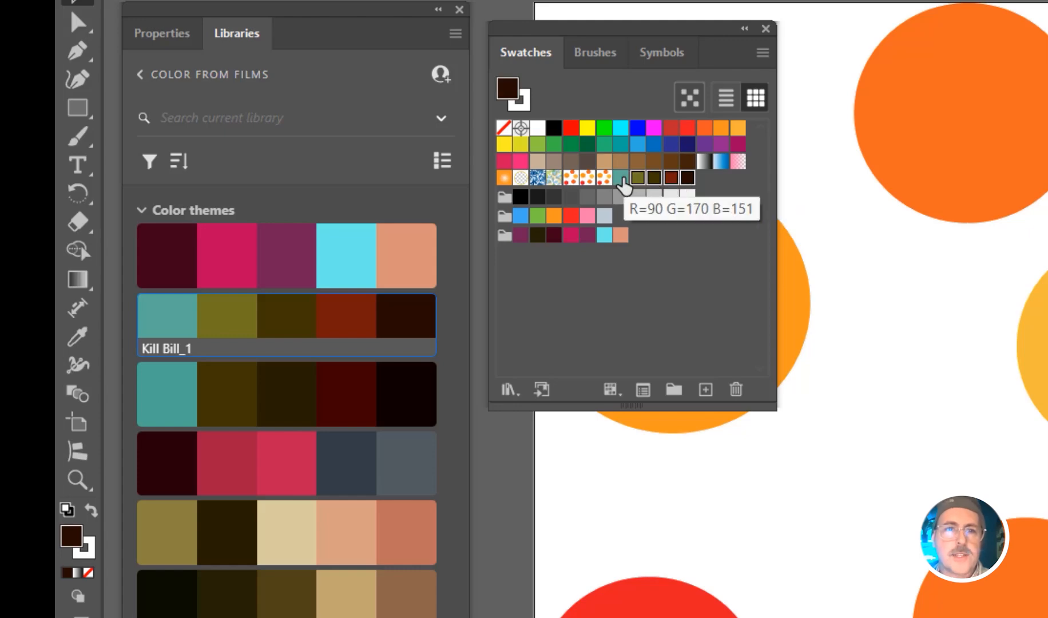
left_click(622, 179, "shift")
left_click(674, 392)
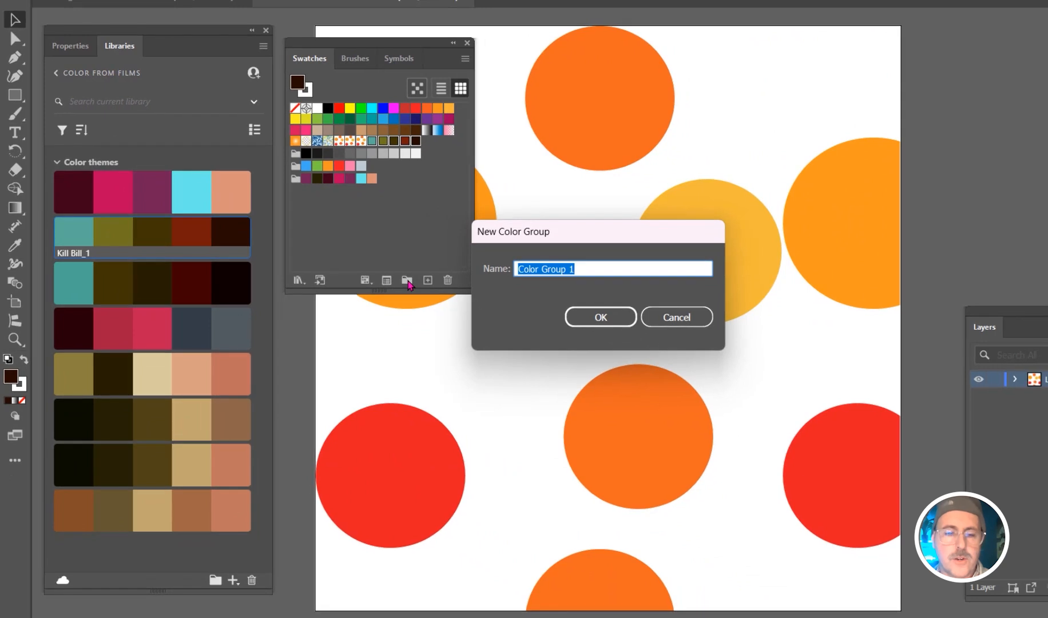
type("neww")
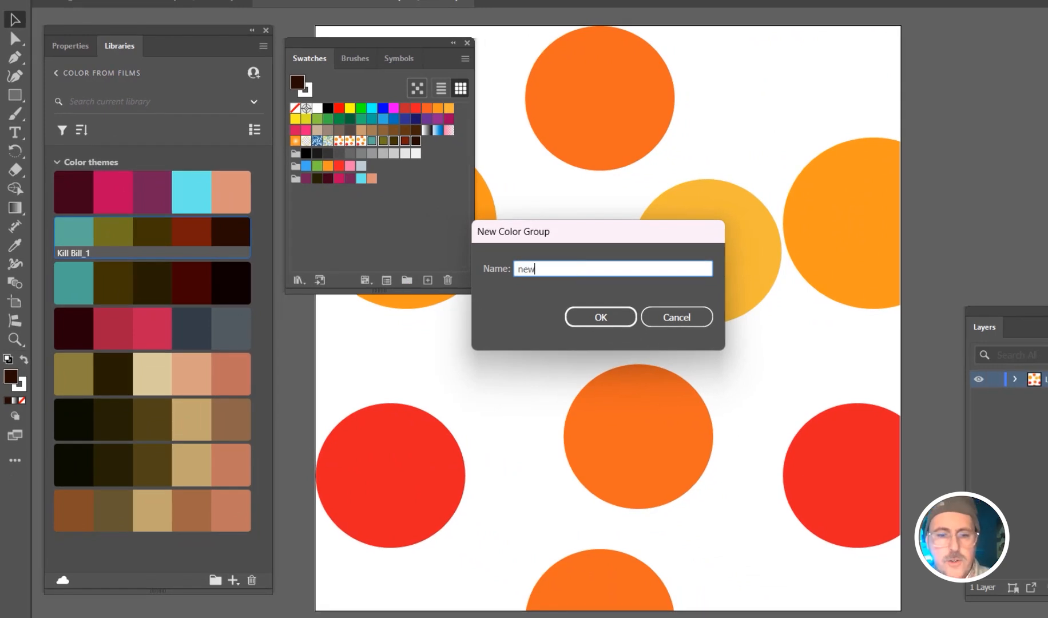
left_click(601, 317)
left_click(393, 250)
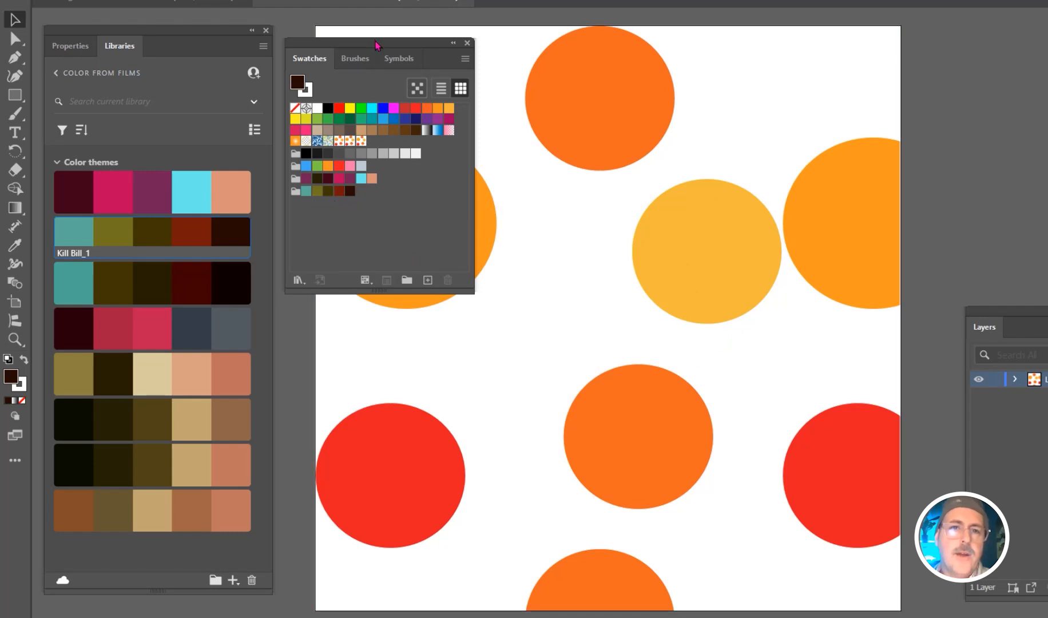
Scale only the pattern inside the dotted rectangle uniformly to 50%, leaving the object itself untransformed.
left_click_drag(379, 41, 1008, 57)
left_click(671, 264)
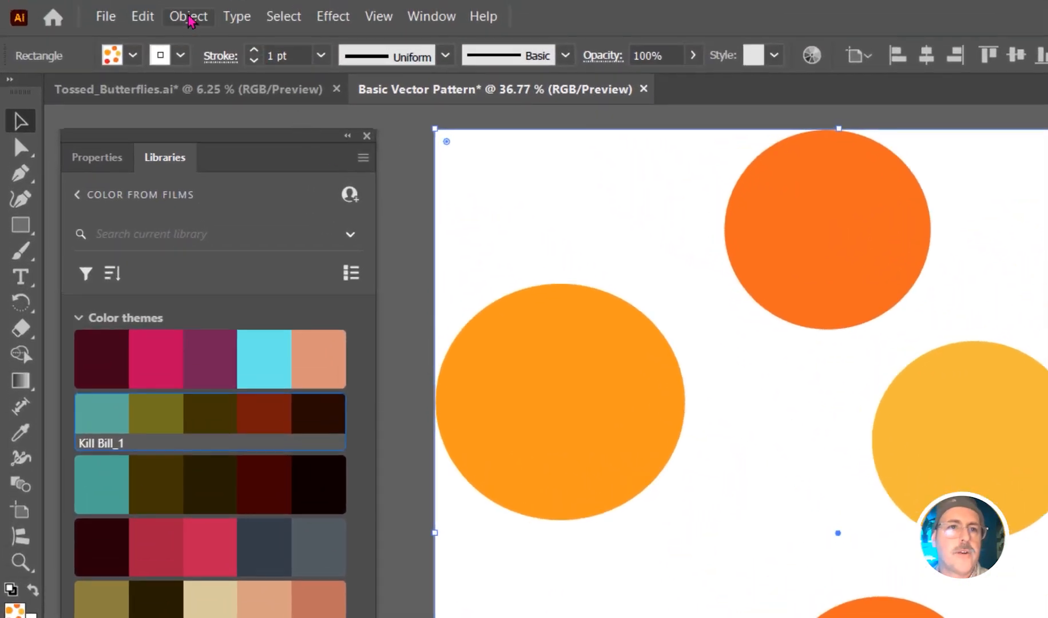
left_click(189, 17)
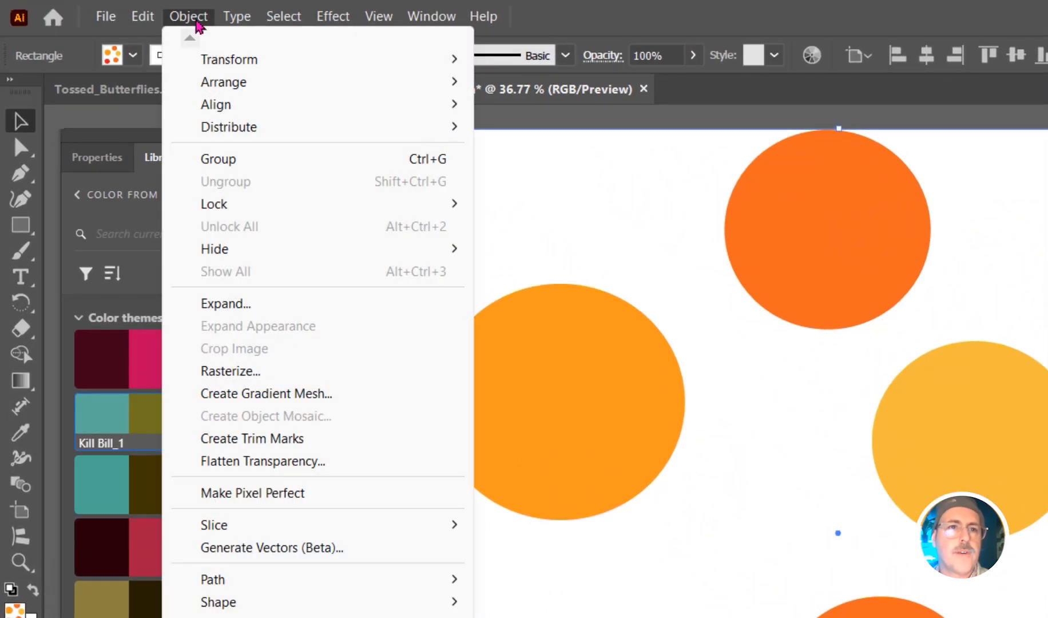
mouse_move(225, 63)
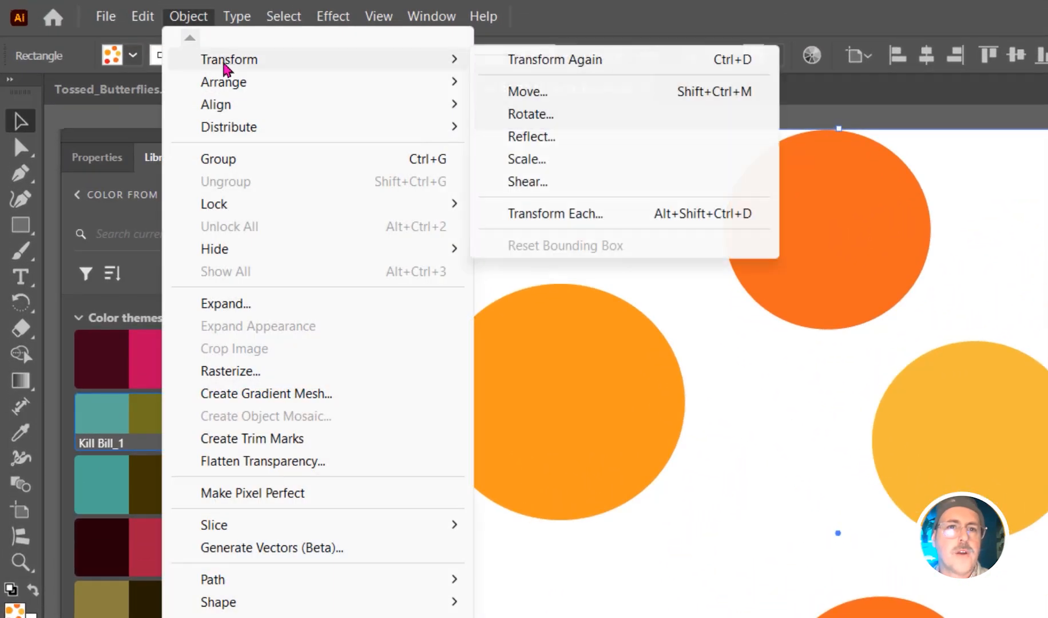
left_click(561, 160)
left_click(299, 468)
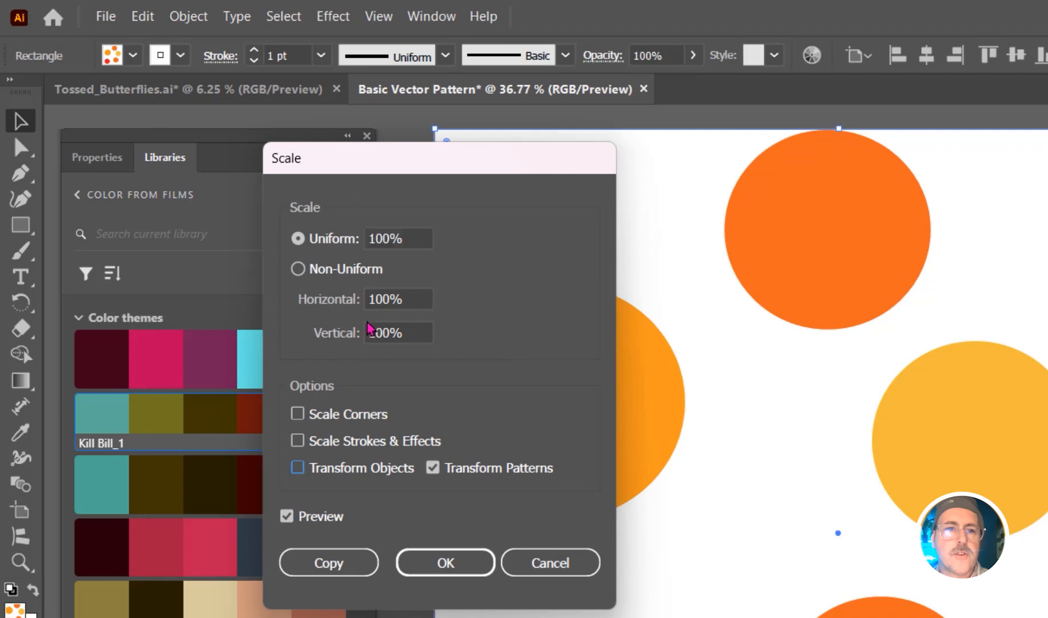
double_click(392, 235)
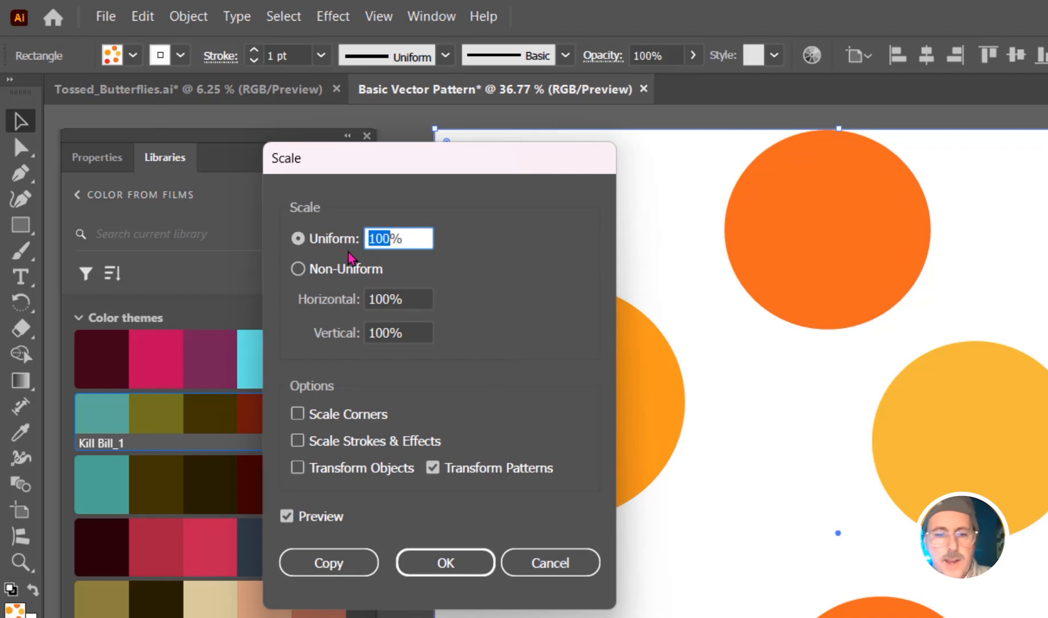
type("50")
key("Return")
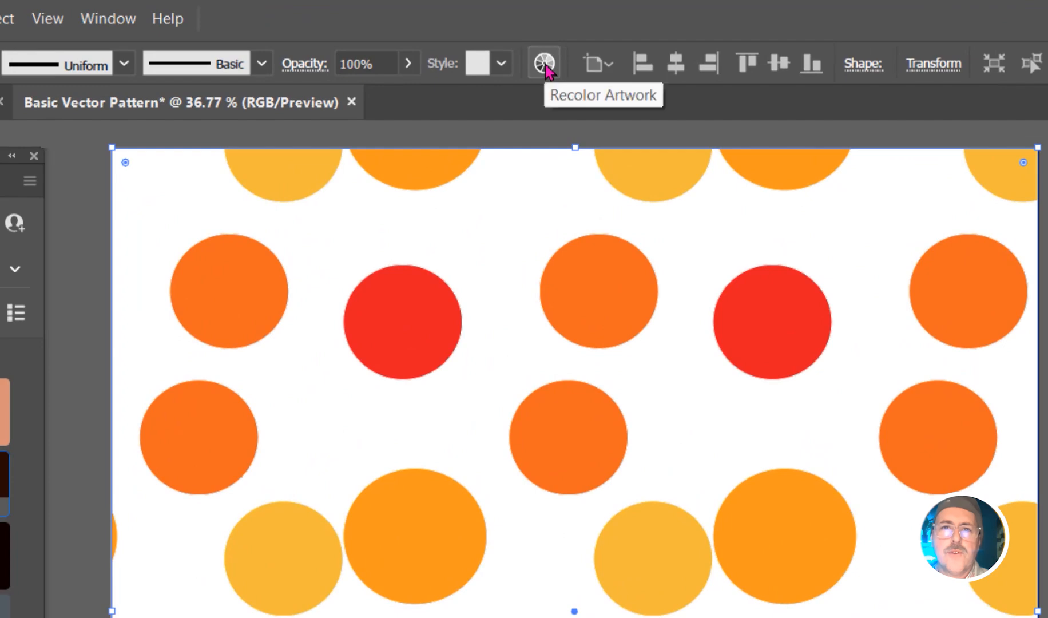
Open the advanced Recolor Artwork options for the dotted rectangle, clearing the Layers panel away and keeping the dots in view.
left_click(546, 65)
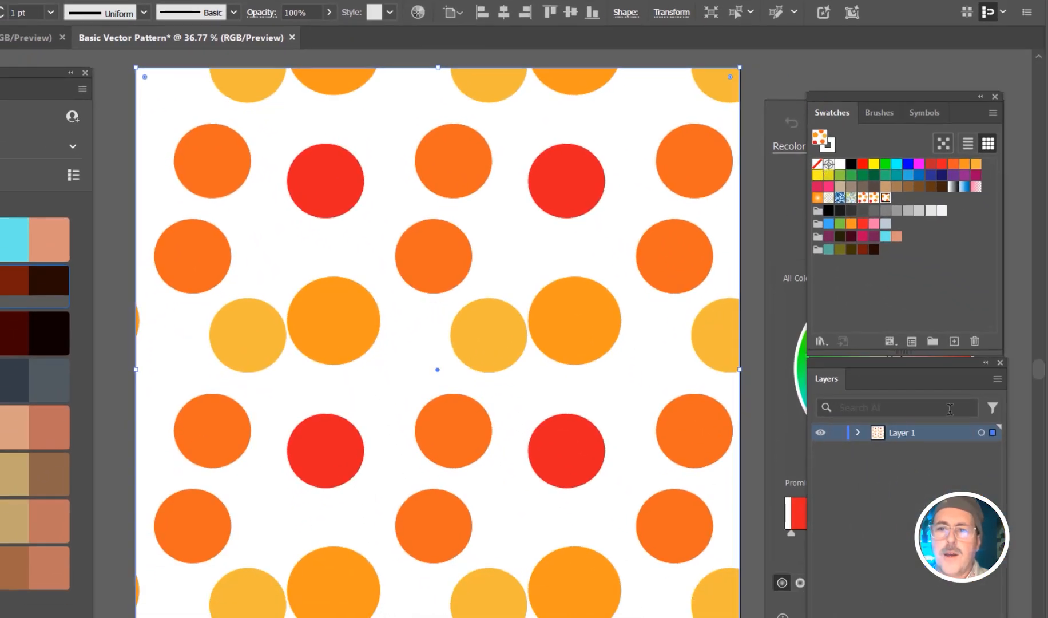
left_click(1000, 363)
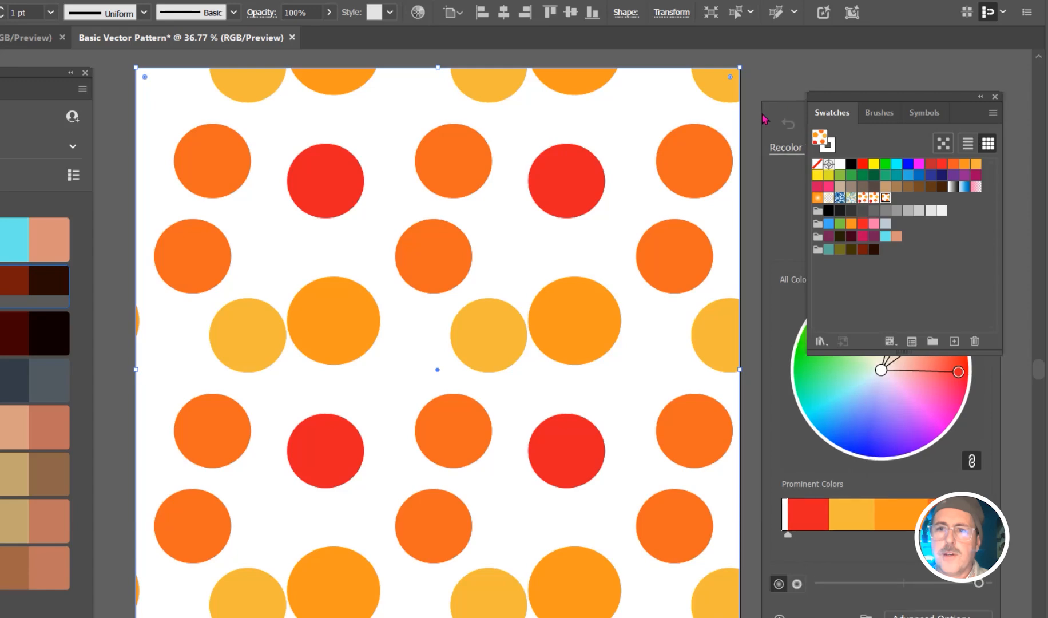
left_click_drag(968, 458, 645, 452)
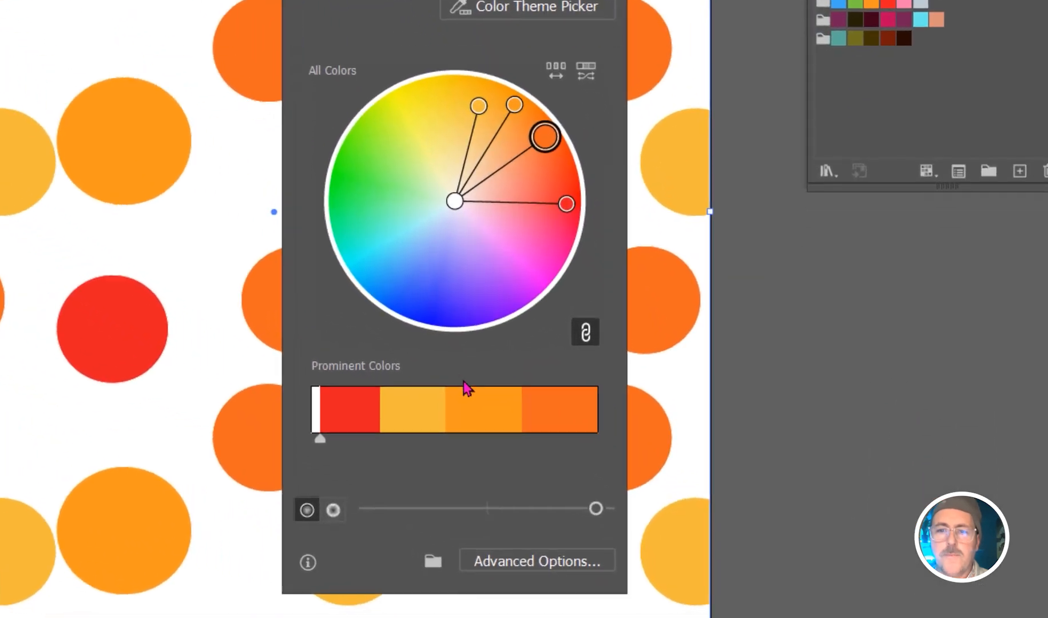
left_click(541, 563)
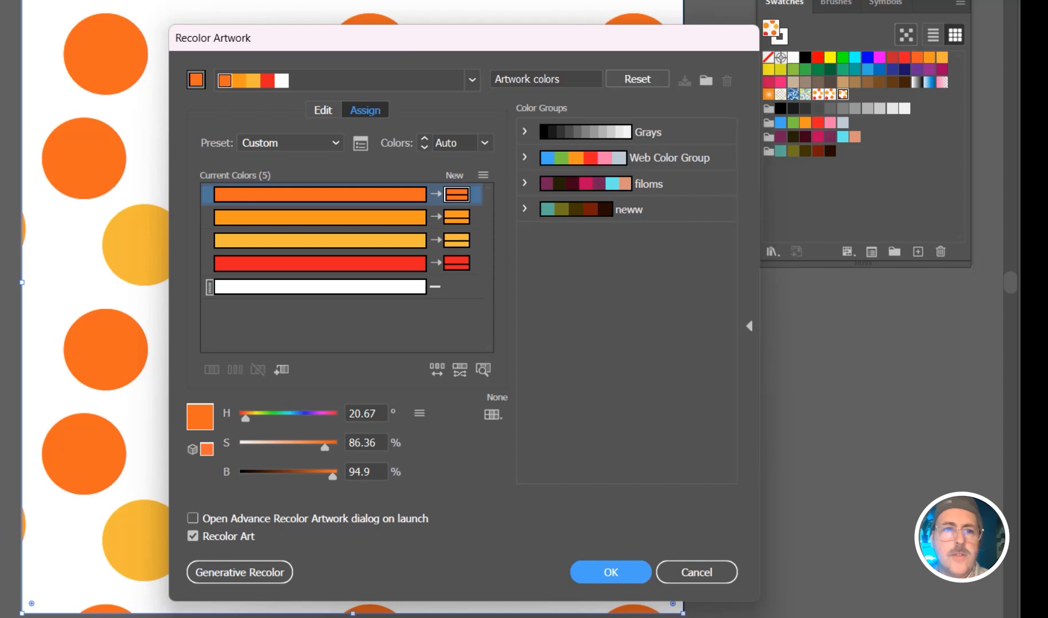
left_click_drag(432, 46, 612, 28)
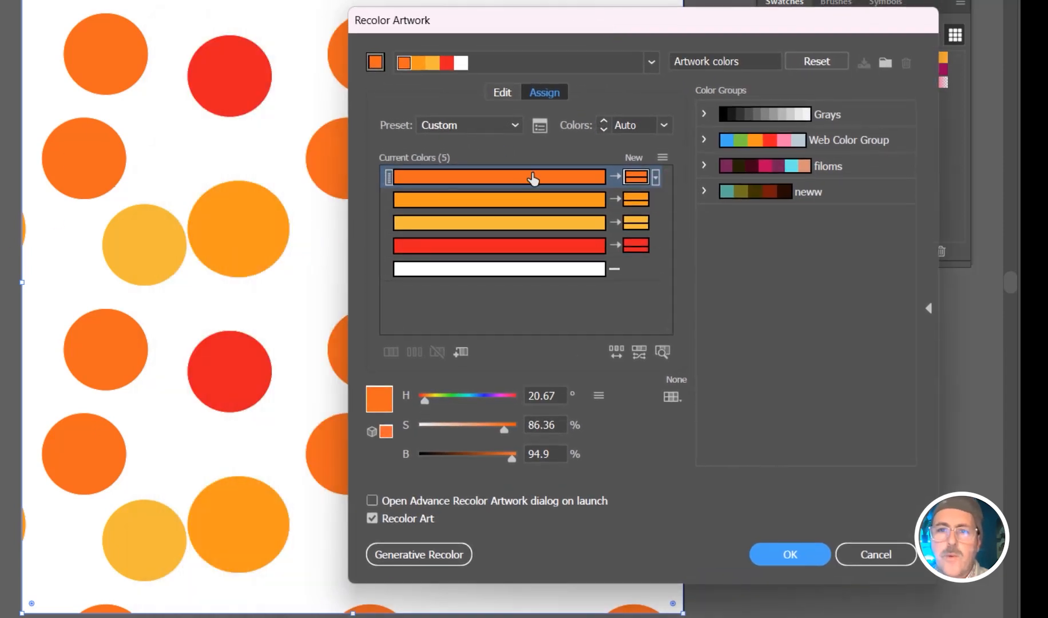
Replace the dark orange of the dots with the salmon swatch R=217 G=145 B=119.
double_click(636, 176)
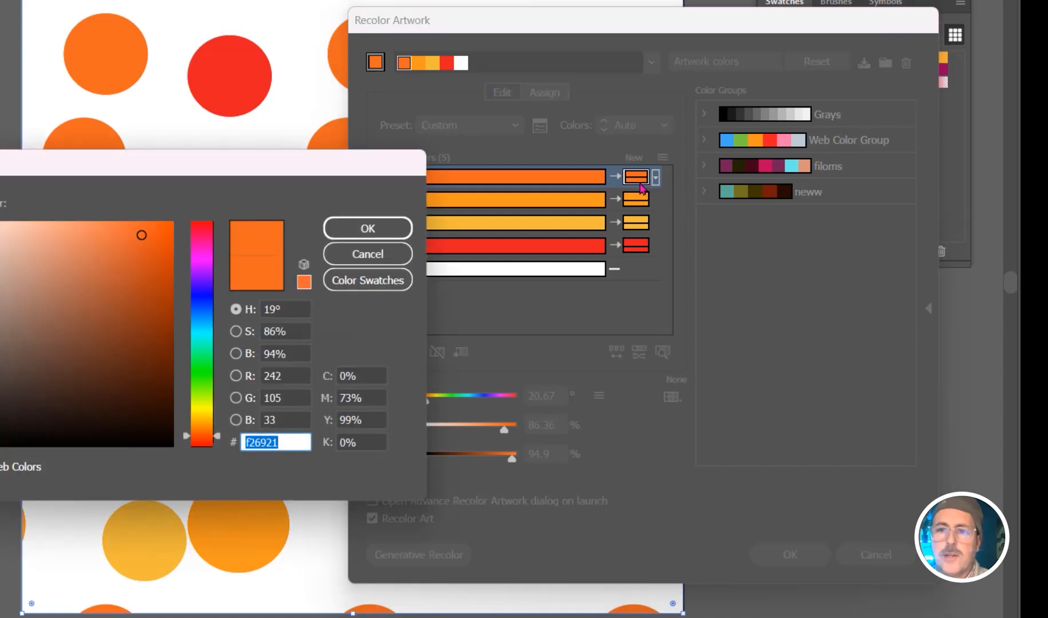
left_click(379, 283)
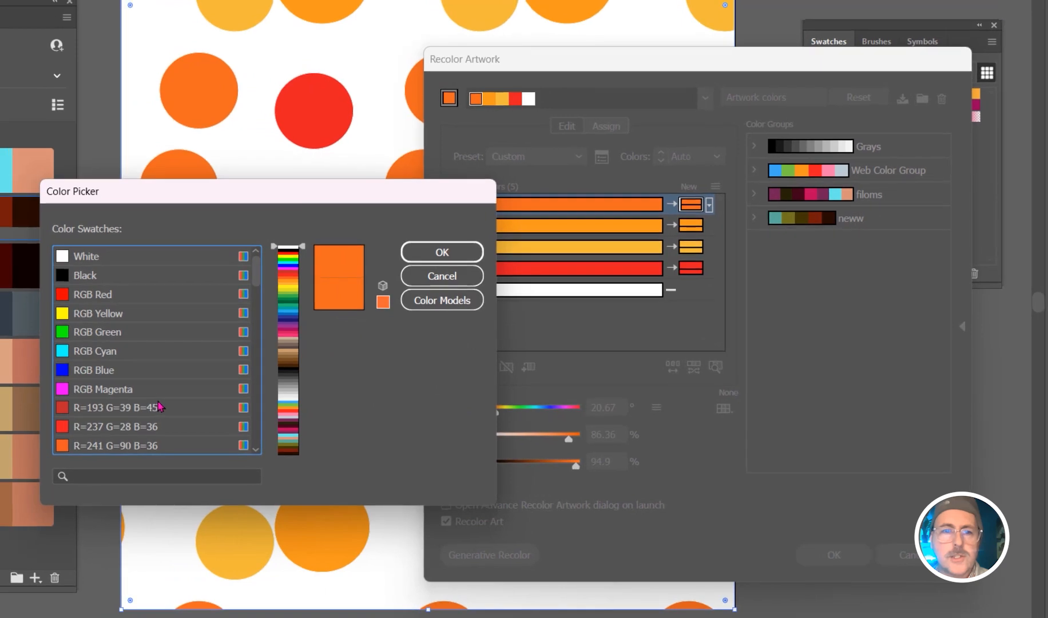
scroll(67, 399, "down", 3)
scroll(163, 409, "down", 5)
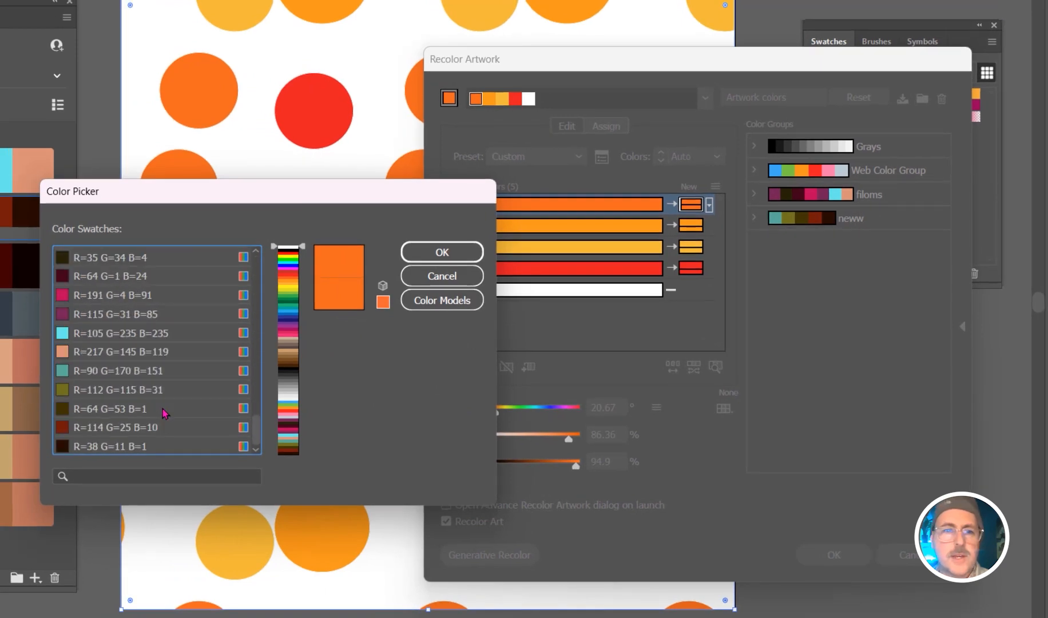
left_click(122, 357)
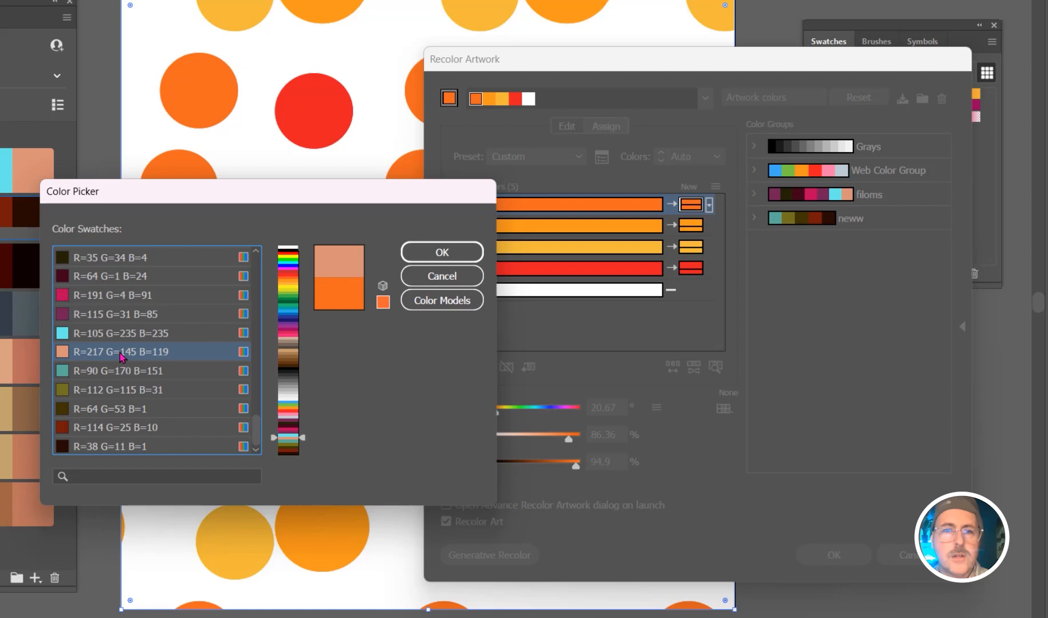
left_click(435, 251)
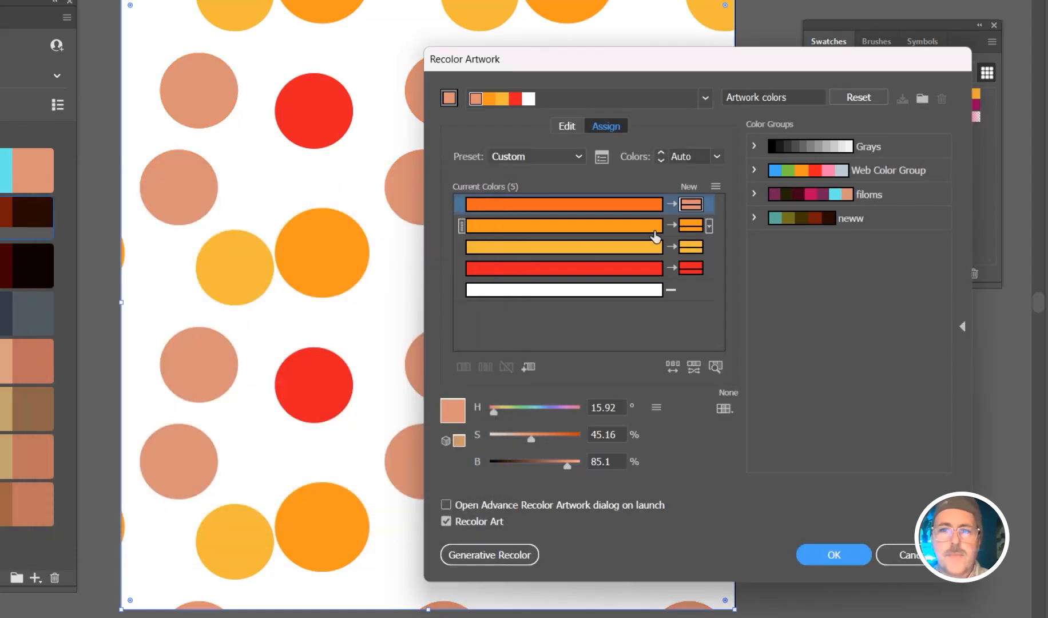
Replace the medium orange of the dots with the olive swatch R=112 G=115 B=31.
left_click(690, 230)
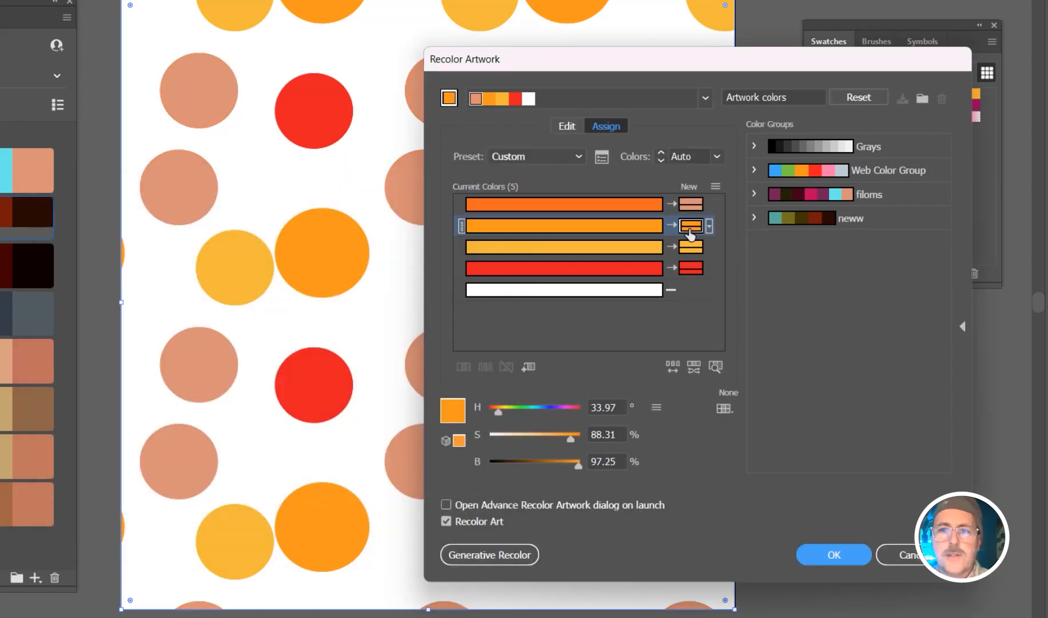
double_click(691, 235)
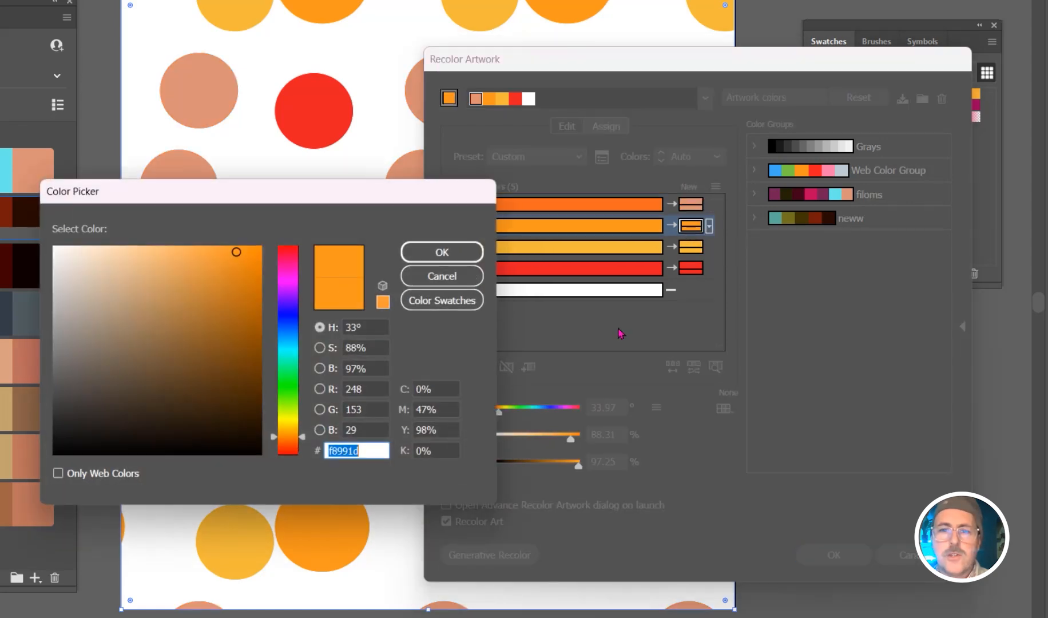
left_click(443, 300)
scroll(153, 399, "down", 2)
scroll(153, 399, "down", 4)
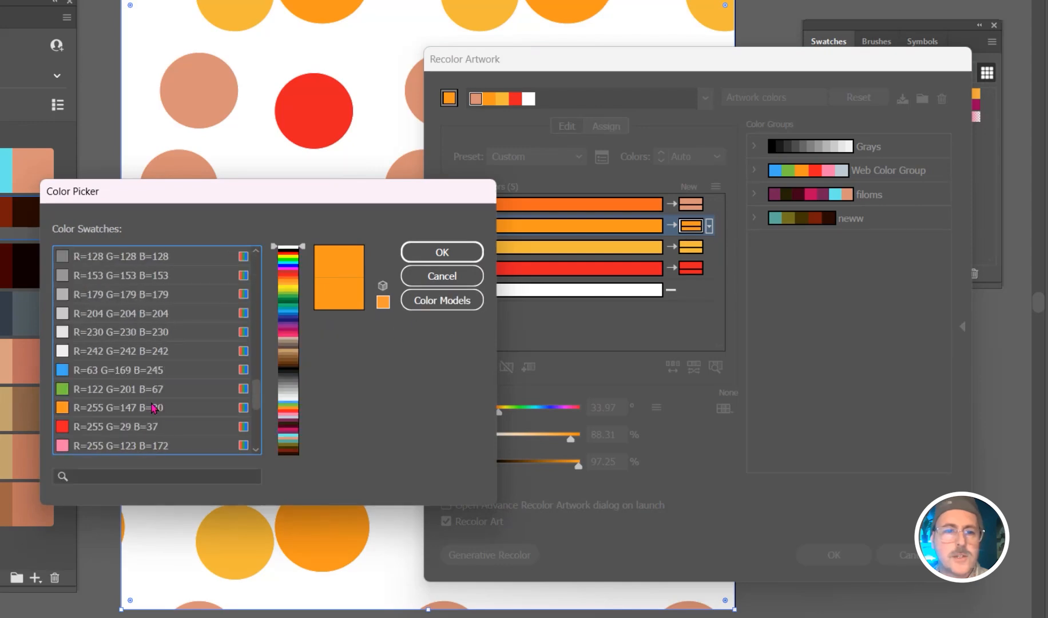
left_click(113, 389)
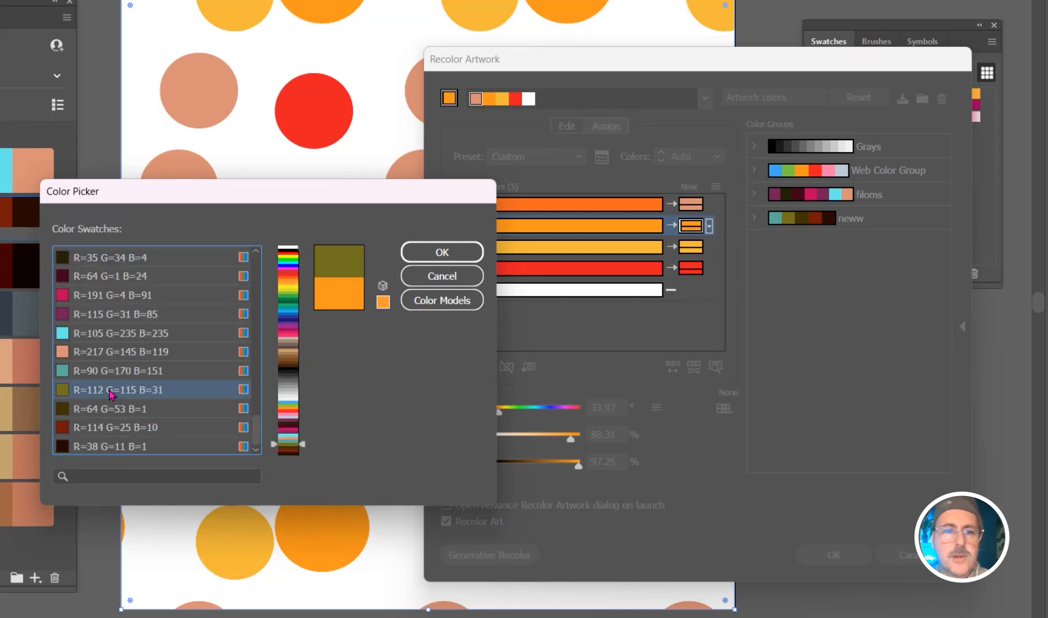
left_click(443, 252)
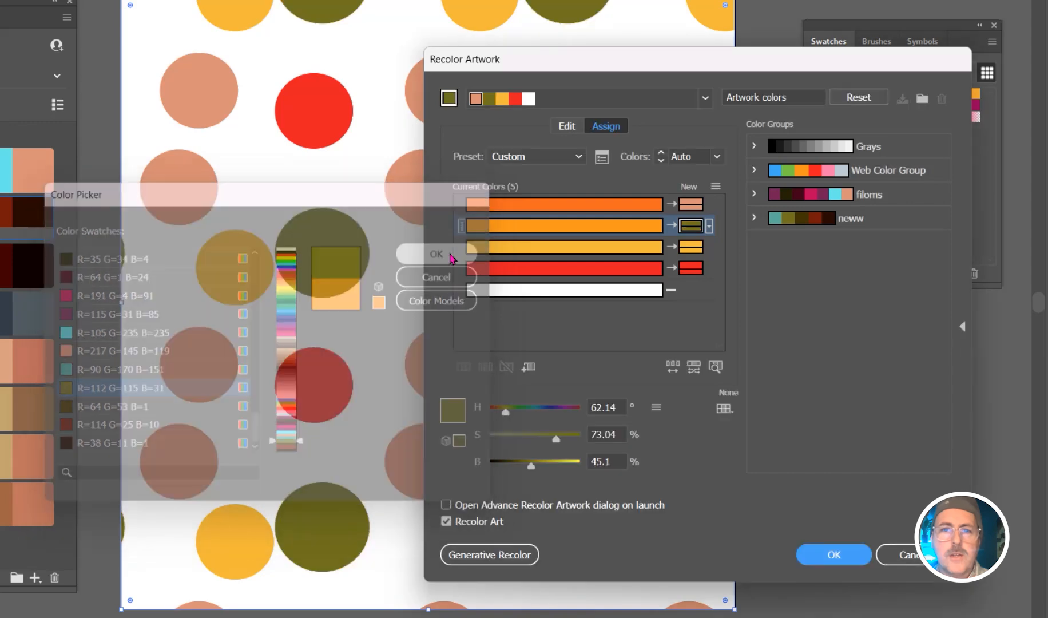
Replace the yellow-orange of the dots with the rust red swatch R=114 G=25 B=10.
left_click(689, 252)
double_click(689, 250)
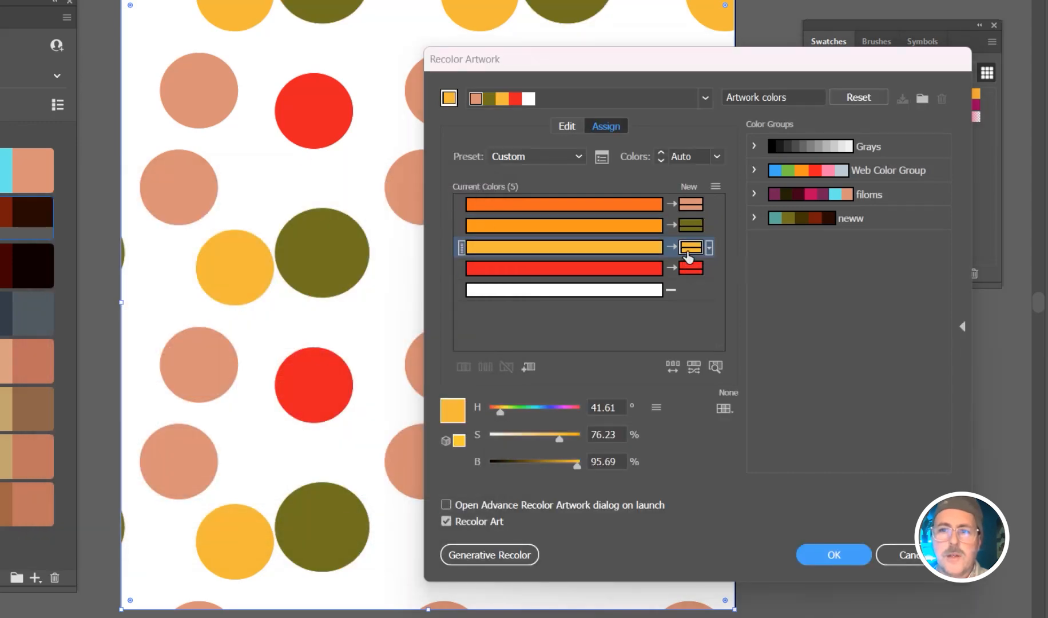
left_click(458, 305)
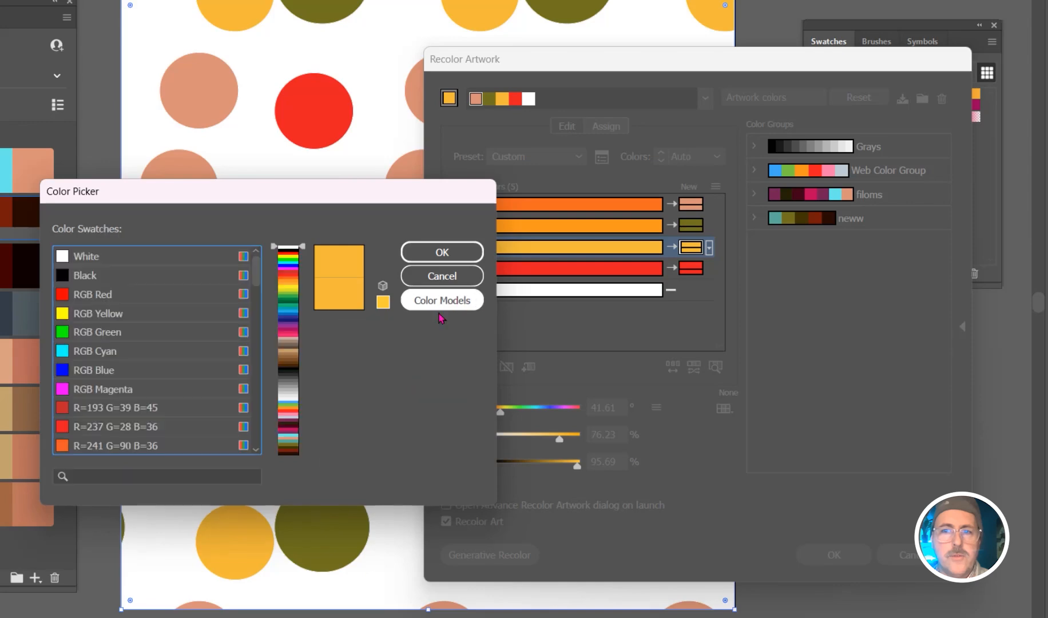
scroll(166, 389, "down", 5)
scroll(166, 389, "down", 3)
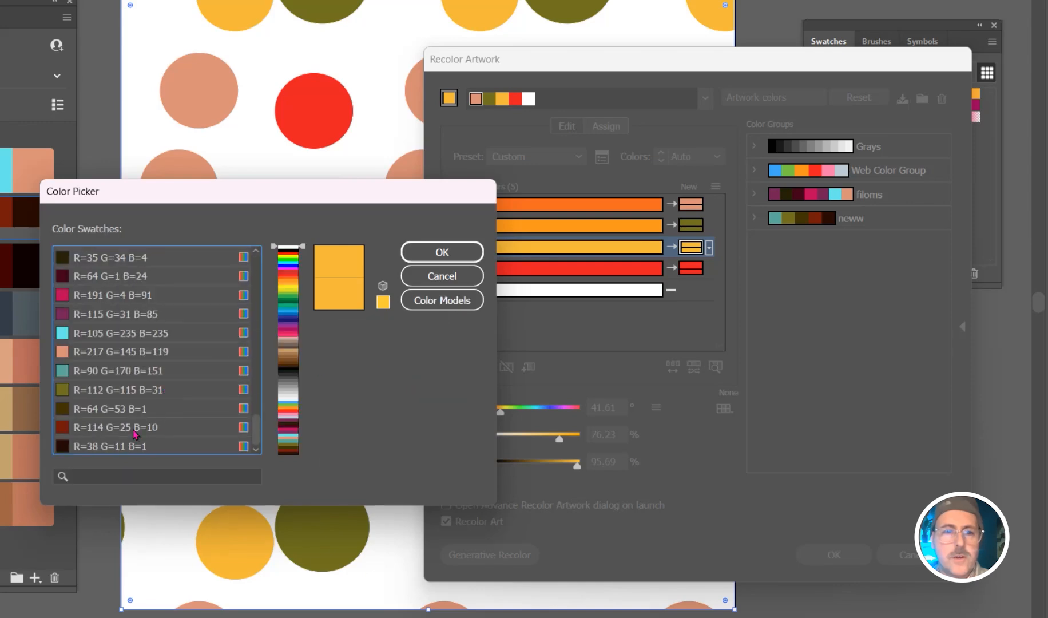
left_click(132, 429)
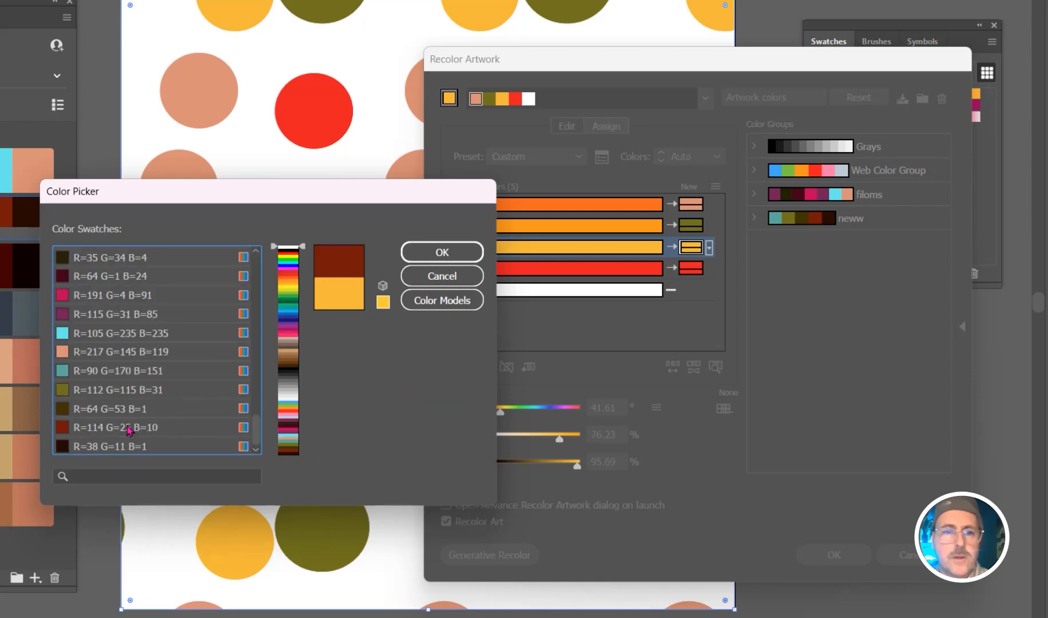
left_click(443, 252)
Replace the bright red of the dots with the dark brown swatch R=38 G=11 B=1 and apply the recoloring to the pattern.
left_click(691, 270)
double_click(692, 269)
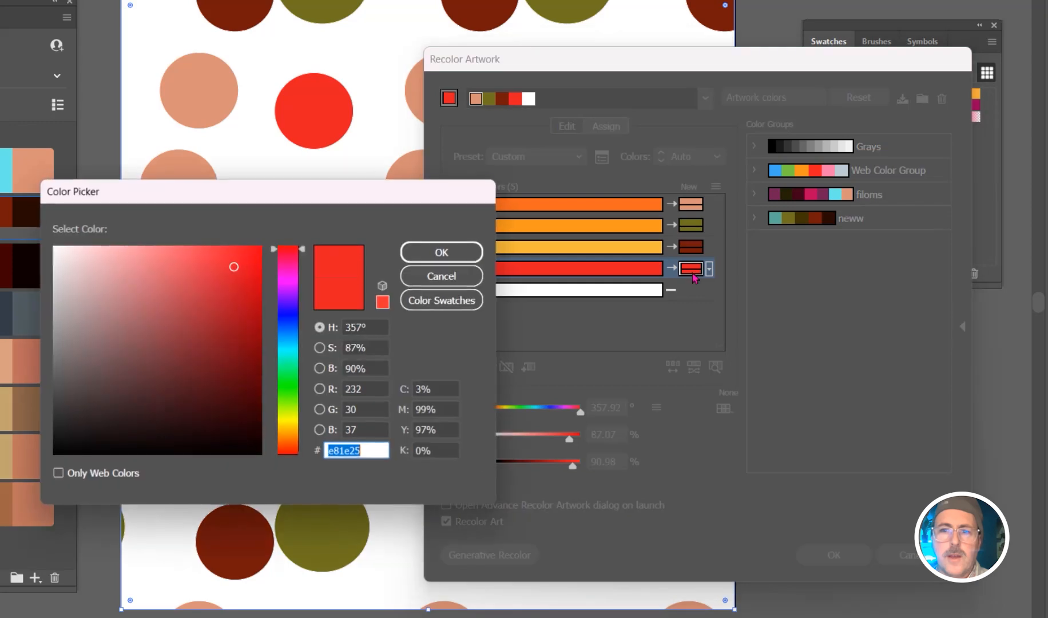
left_click(445, 300)
scroll(220, 376, "down", 6)
scroll(217, 377, "down", 5)
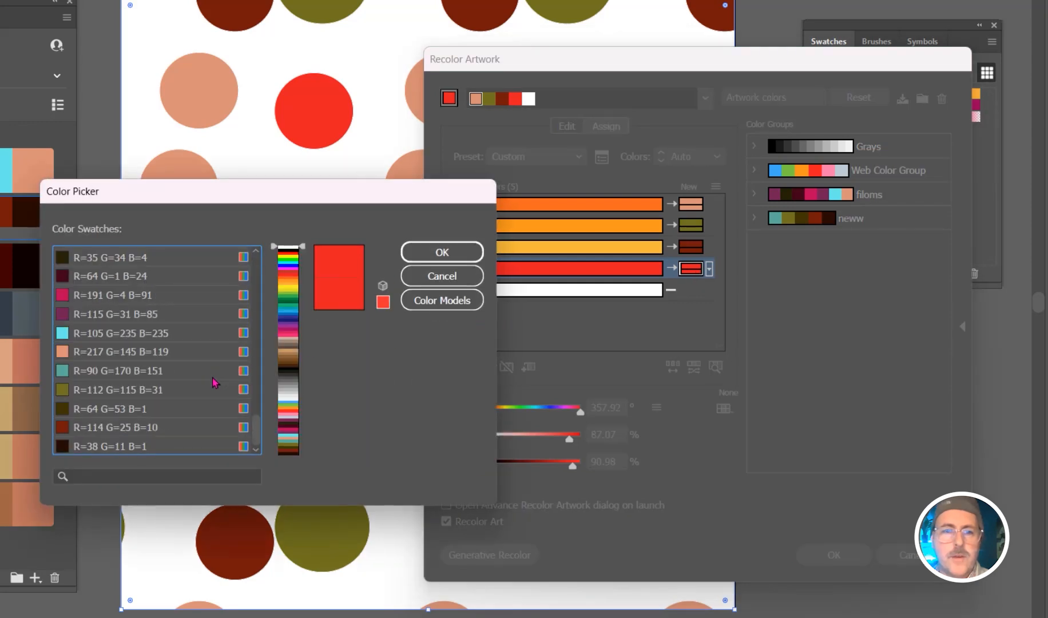
left_click(124, 447)
left_click(442, 252)
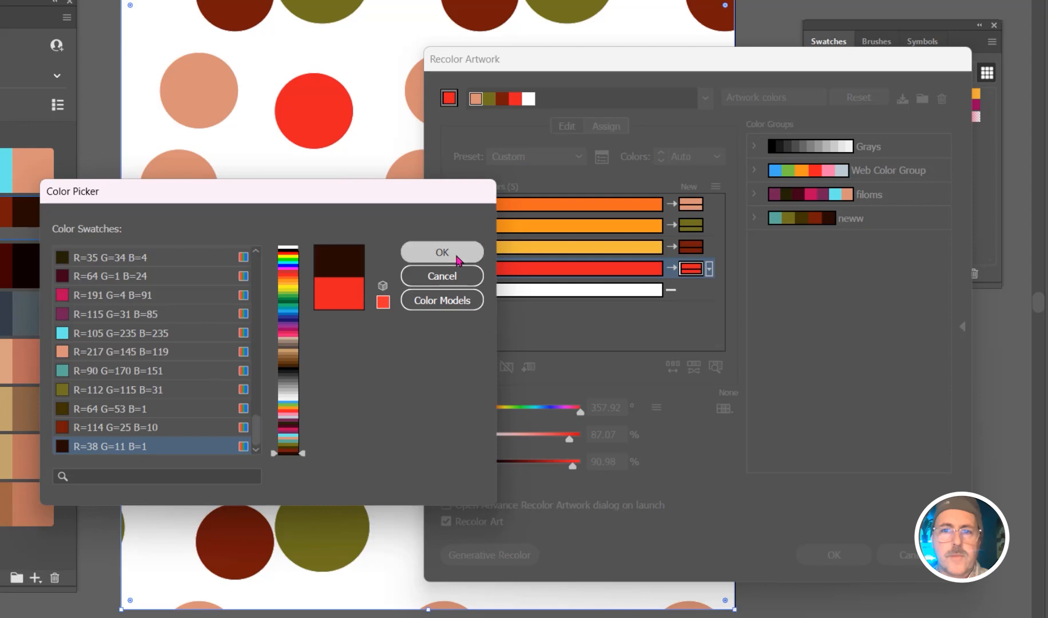
left_click_drag(633, 67, 827, 62)
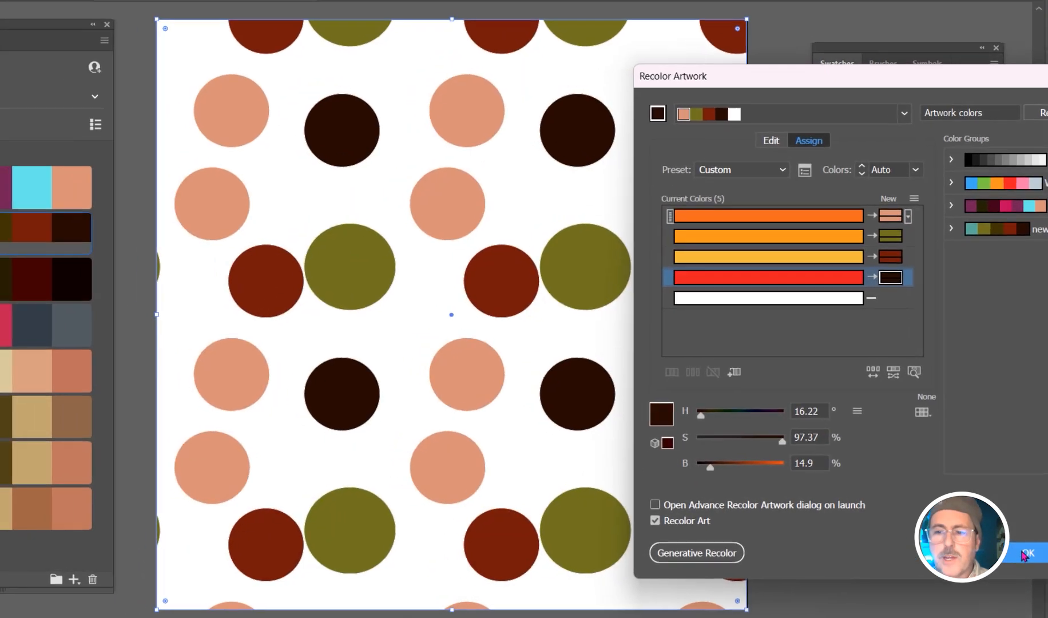
left_click(1027, 550)
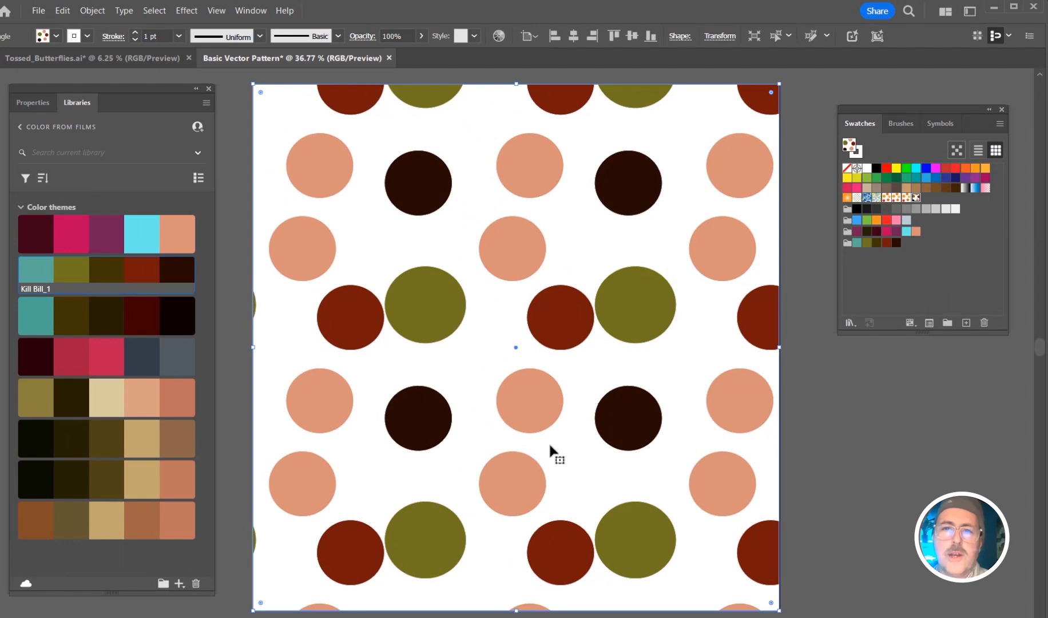